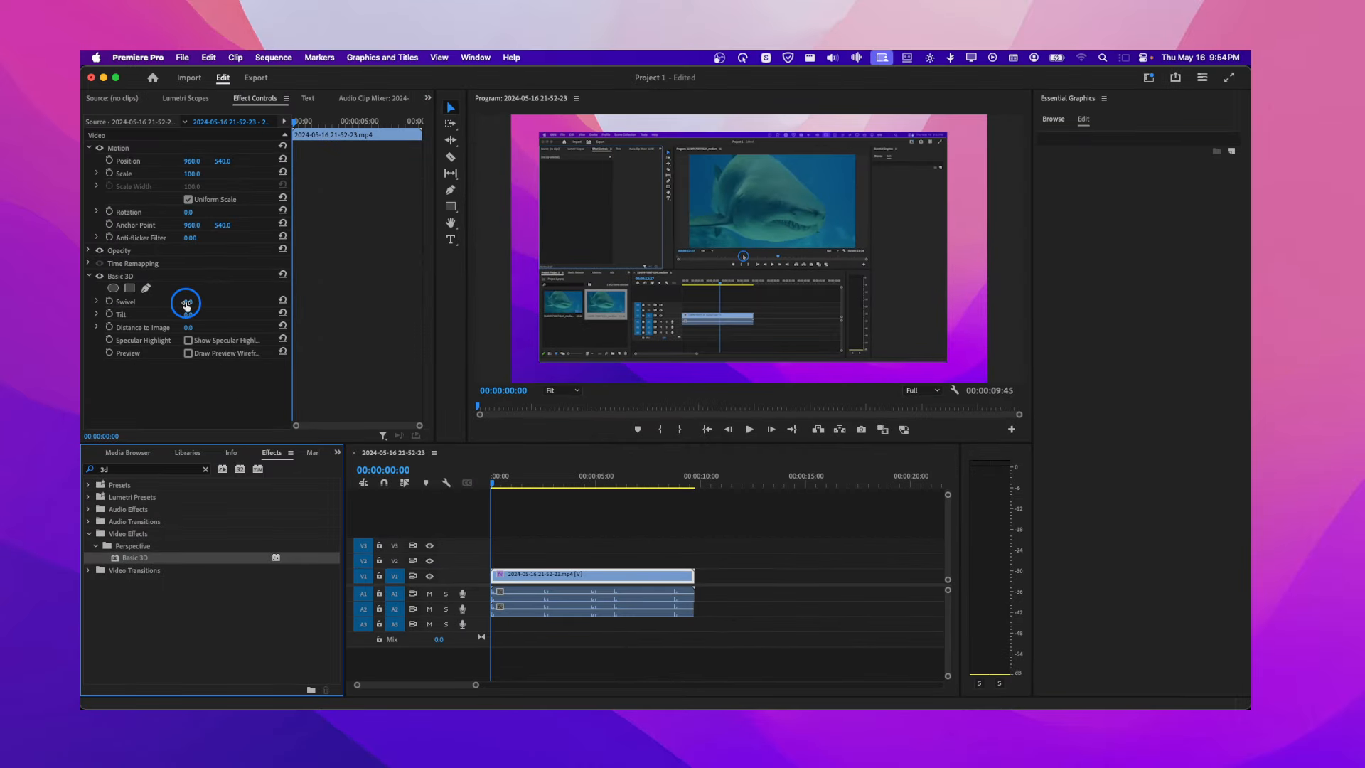
Step: Angle the screen recording with Basic 3D: Swivel 13.0°, Tilt -9.0° and Distance to Image -5.0
{"action": "left_click_drag", "start_coordinate": [187, 305], "coordinate": [195, 306]}
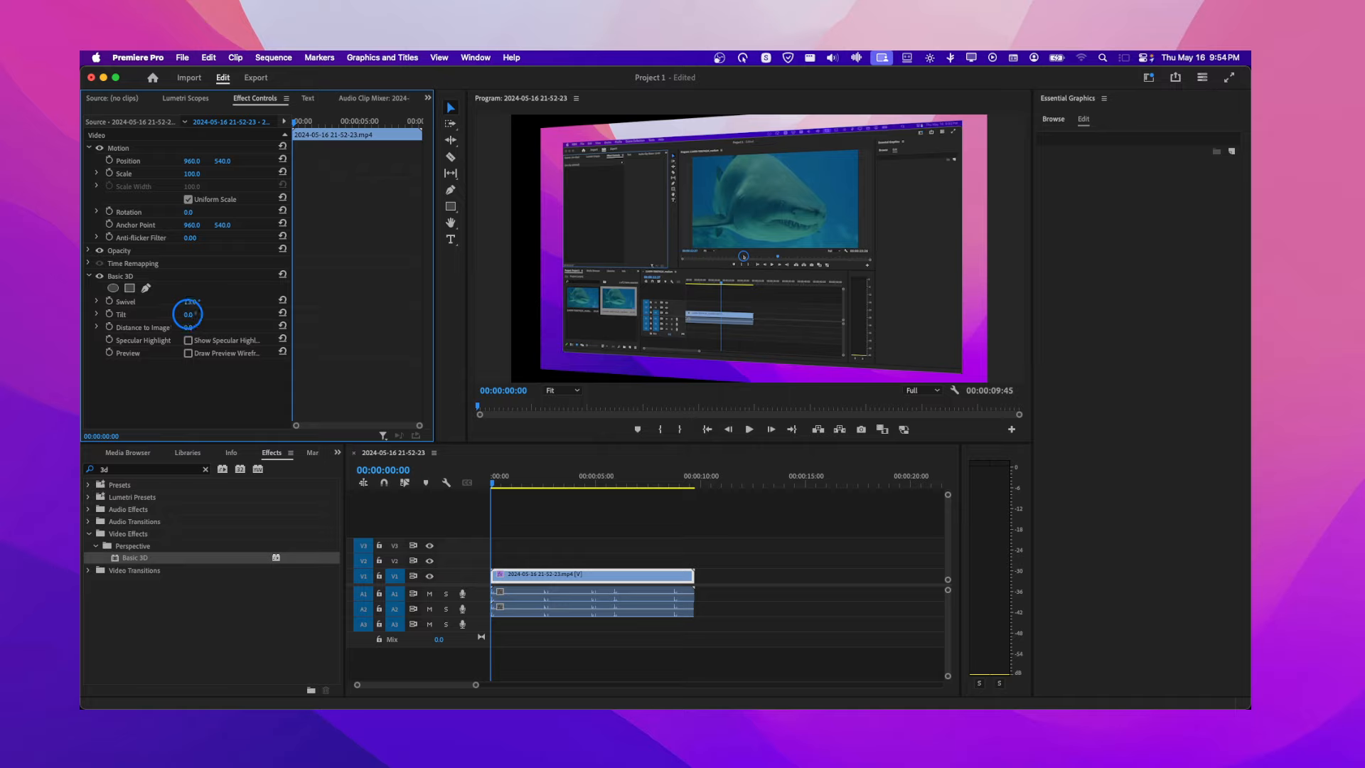
{"action": "left_click_drag", "start_coordinate": [188, 314], "coordinate": [183, 314]}
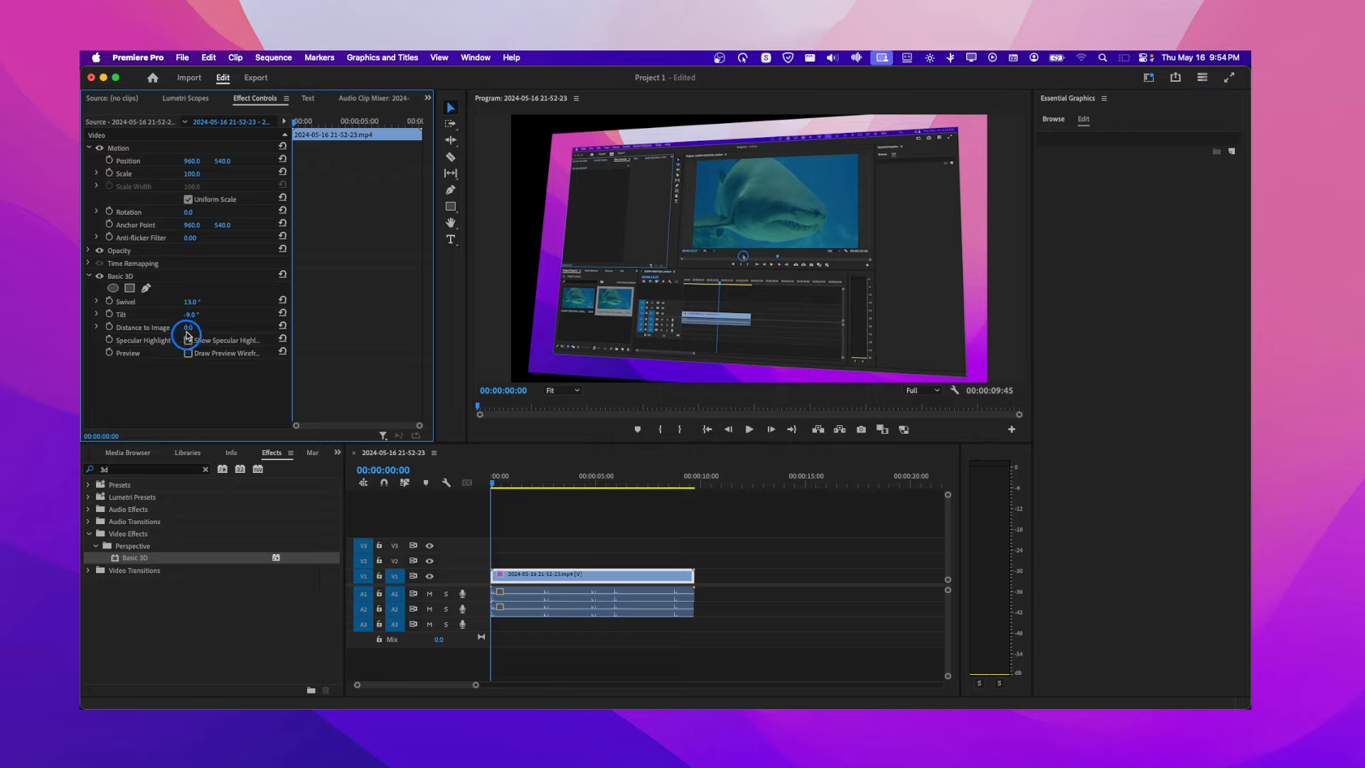
{"action": "left_click_drag", "start_coordinate": [187, 327], "coordinate": [191, 327]}
Step: Find the Offset effect, apply it to the clip on V1 and place it above Basic 3D in the effect order
{"action": "left_click", "coordinate": [175, 469]}
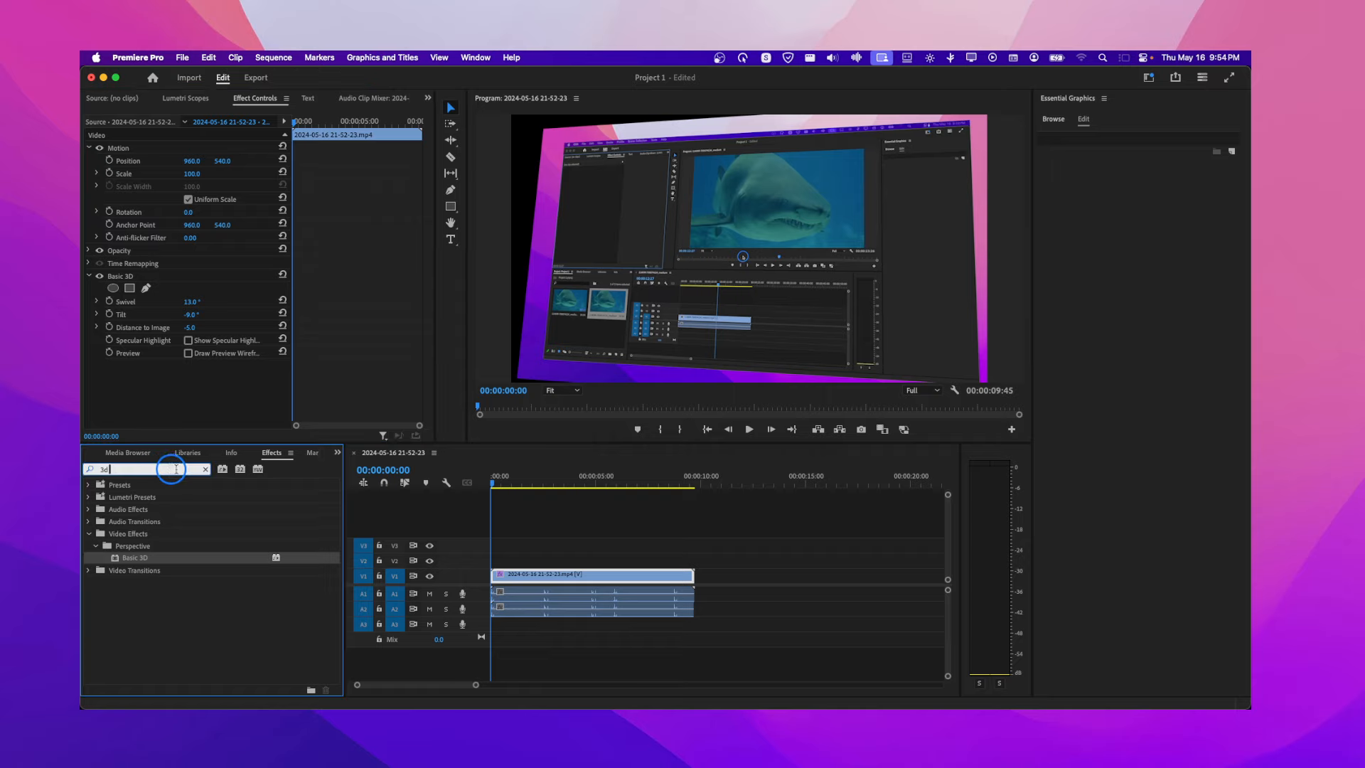
{"action": "left_click", "coordinate": [205, 470]}
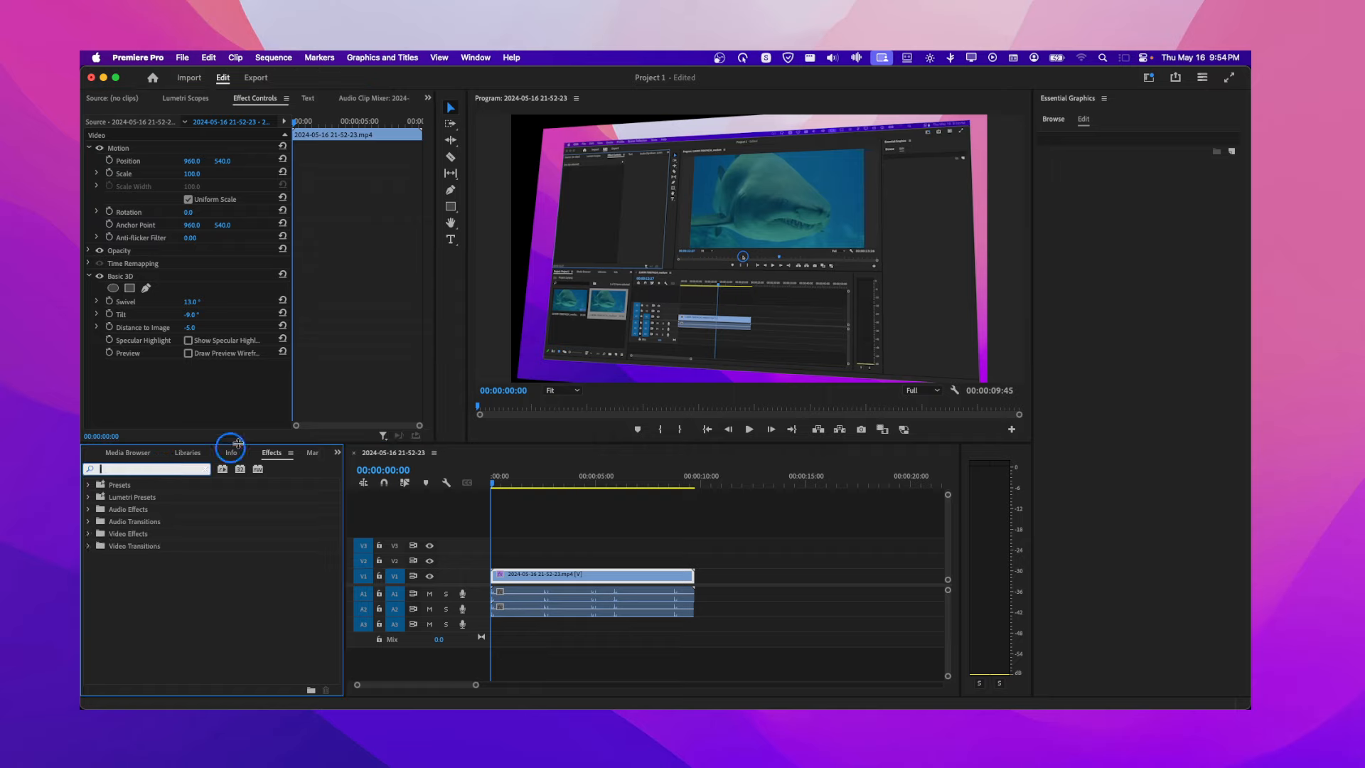
{"action": "type", "text": "off"}
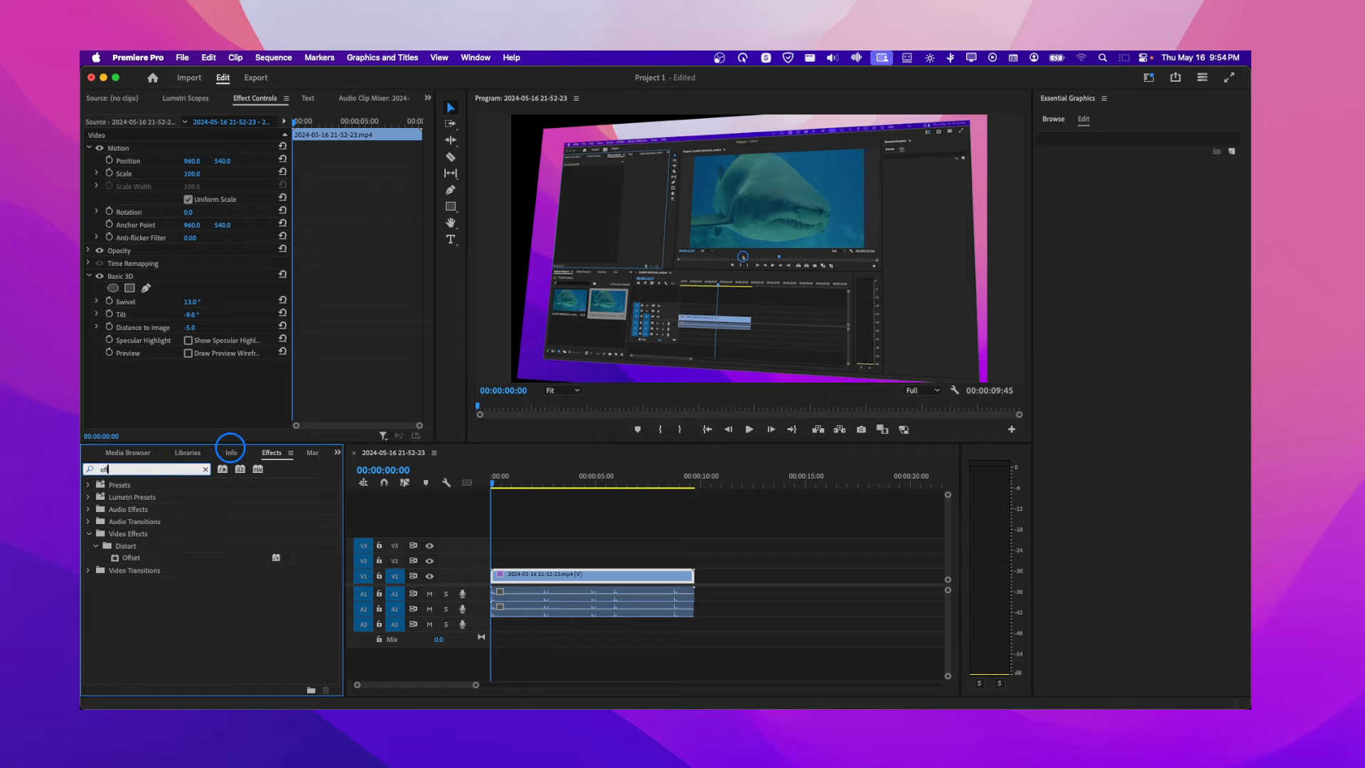
{"action": "left_click_drag", "start_coordinate": [135, 563], "coordinate": [532, 586]}
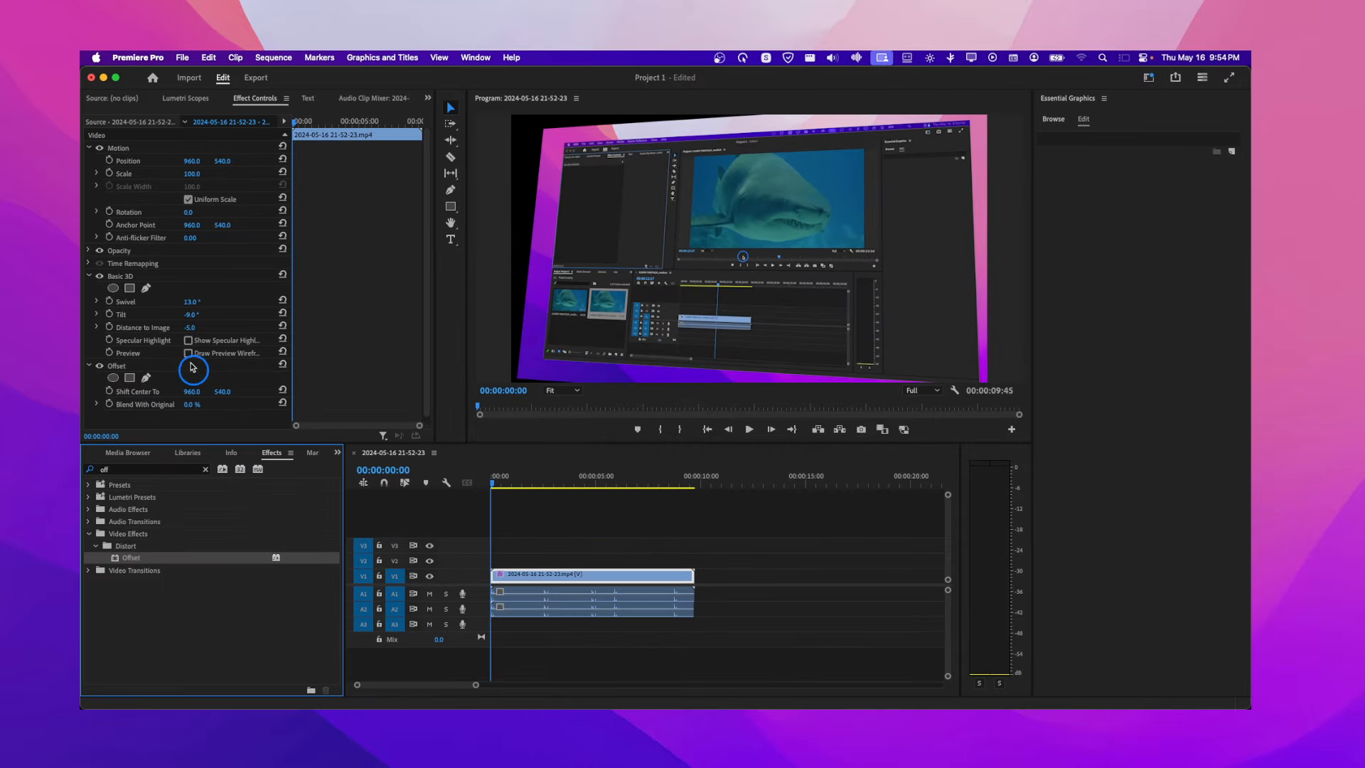
{"action": "left_click", "coordinate": [118, 367]}
{"action": "left_click_drag", "start_coordinate": [116, 279], "coordinate": [128, 279]}
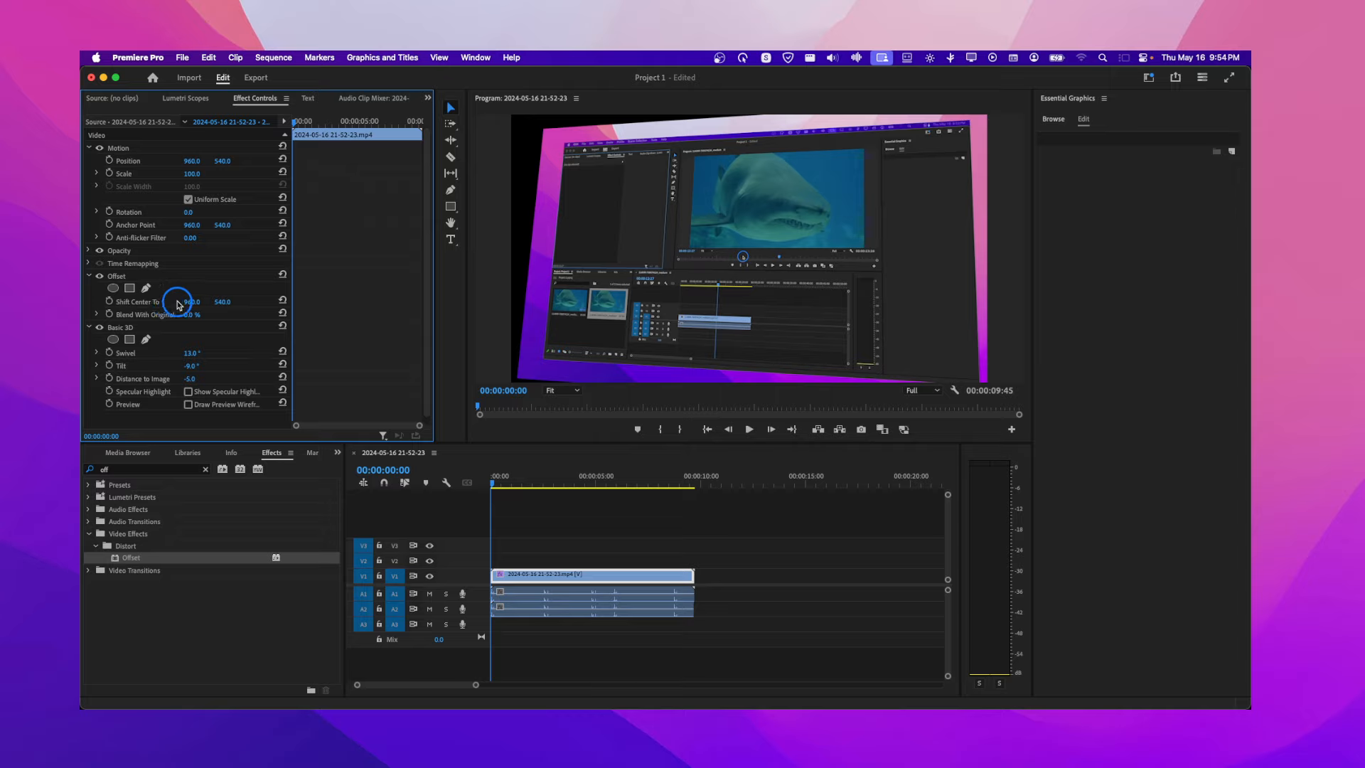
Step: Shift the Offset center to 1096.0, 715.0, and reframe the clip at 113 scale, position 830.4, 396.3 and -0.2° rotation
{"action": "left_click_drag", "start_coordinate": [191, 301], "coordinate": [225, 301]}
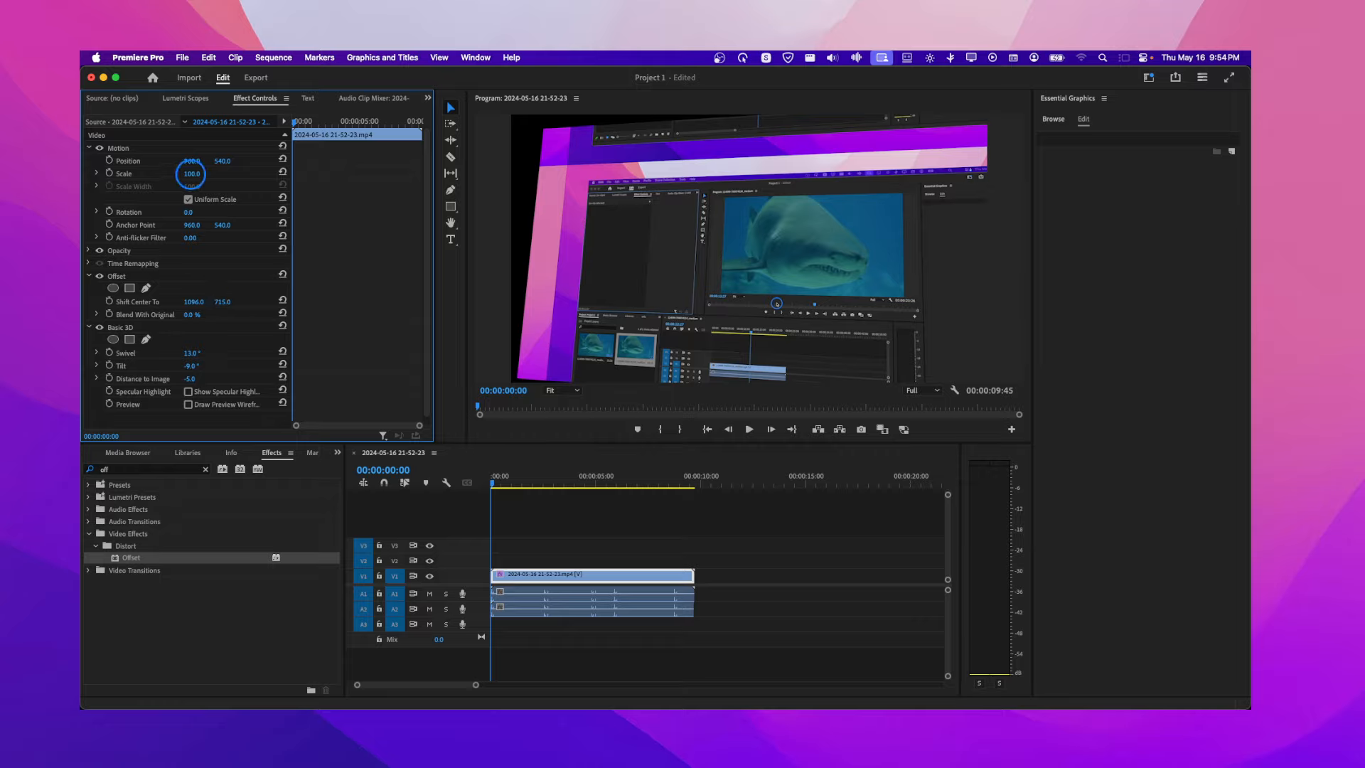
{"action": "mouse_move", "coordinate": [192, 174]}
{"action": "left_mouse_down"}
{"action": "mouse_move", "coordinate": [217, 159]}
{"action": "mouse_move", "coordinate": [194, 157]}
{"action": "left_mouse_up"}
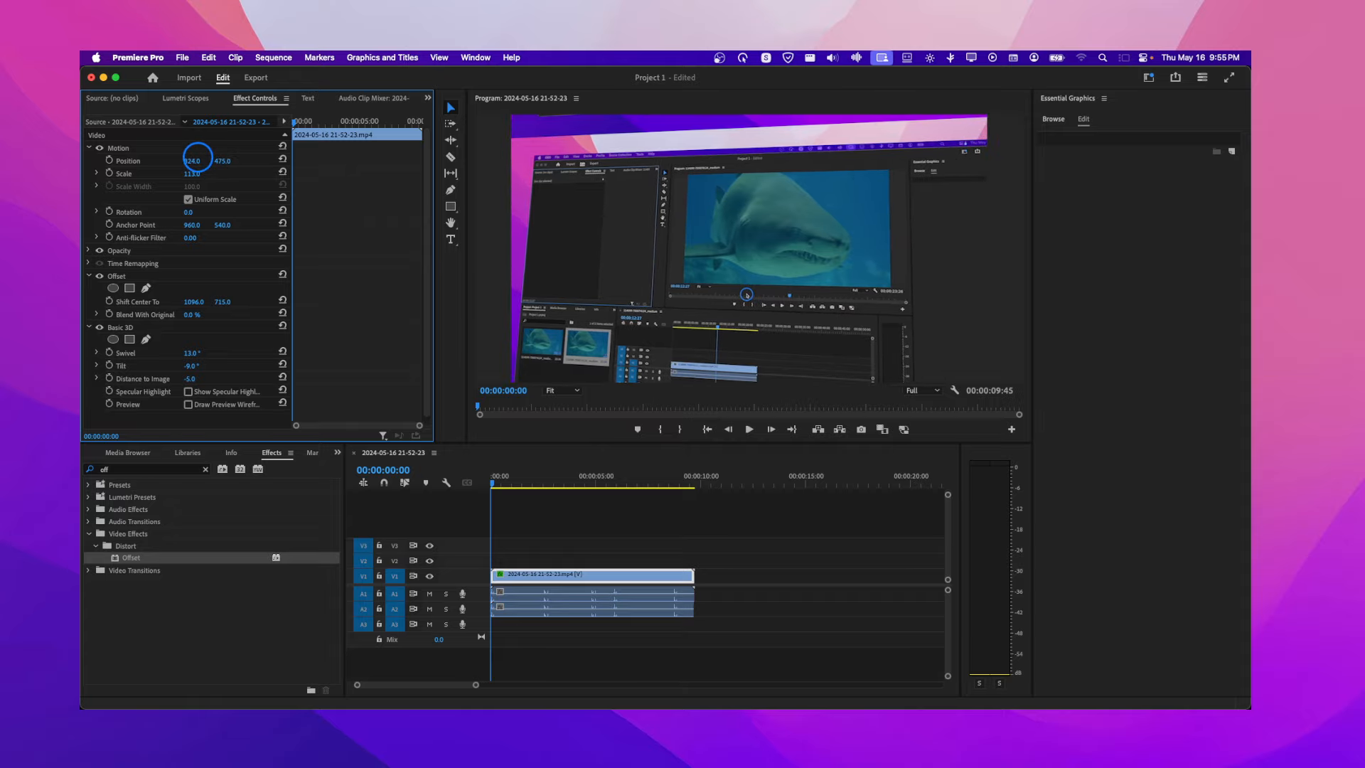
{"action": "left_click", "coordinate": [118, 148]}
{"action": "mouse_move", "coordinate": [538, 251]}
{"action": "left_mouse_down"}
{"action": "mouse_move", "coordinate": [629, 281]}
{"action": "mouse_move", "coordinate": [548, 245]}
{"action": "left_mouse_up"}
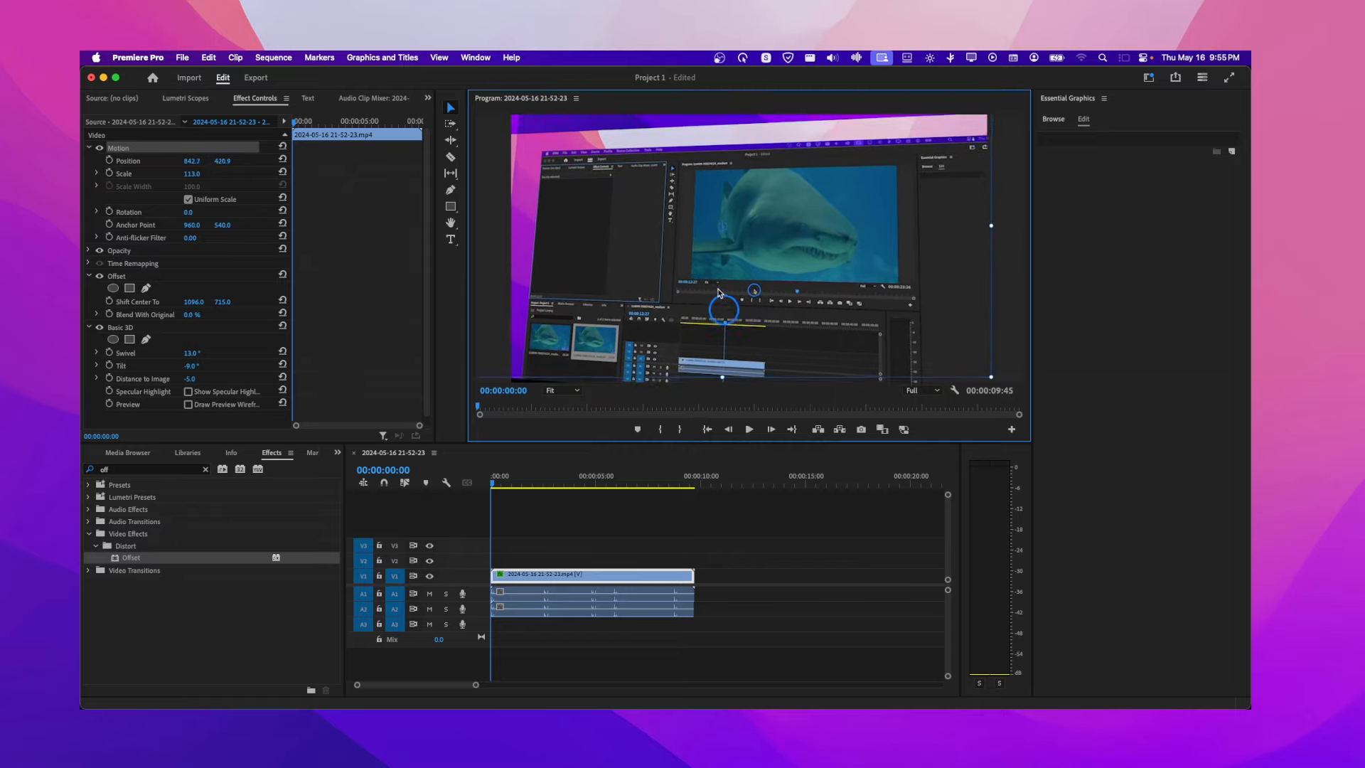
{"action": "left_click_drag", "start_coordinate": [982, 365], "coordinate": [957, 311]}
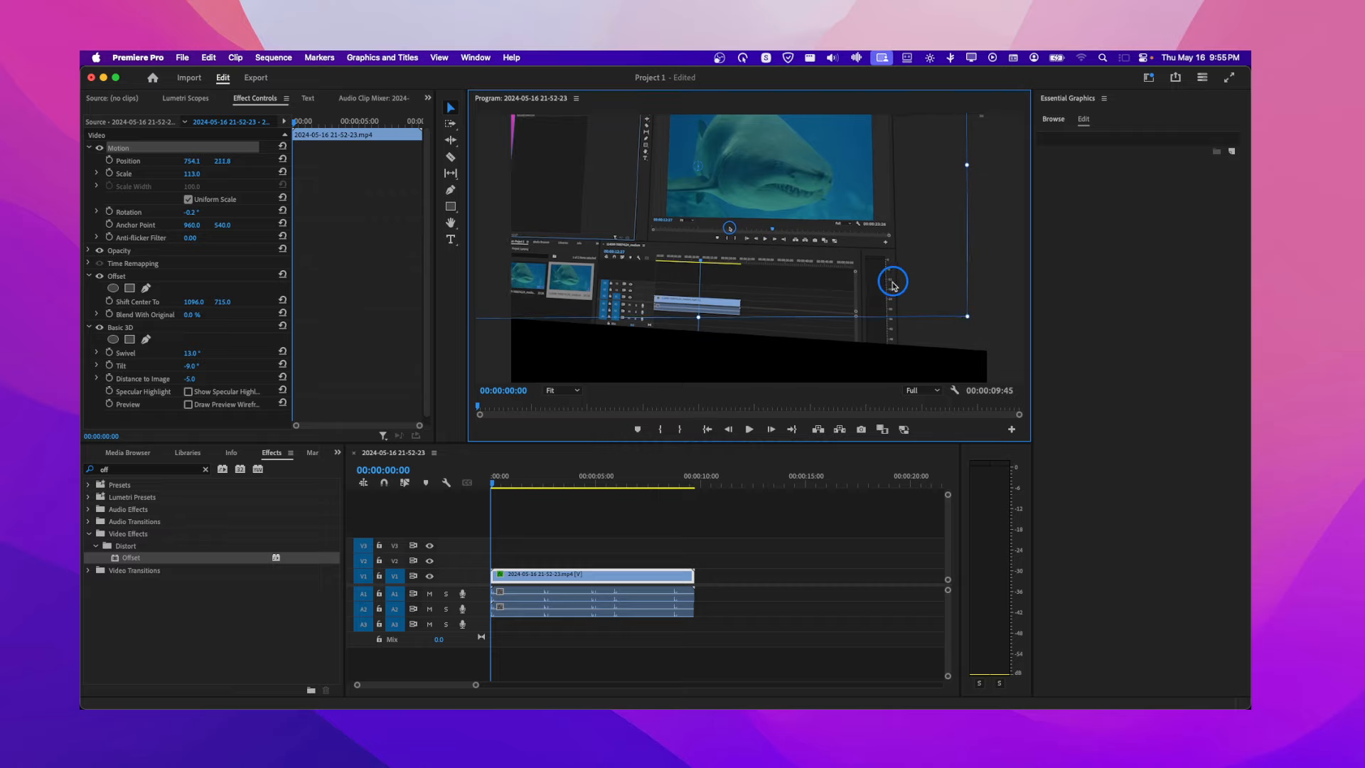
{"action": "left_click_drag", "start_coordinate": [893, 280], "coordinate": [914, 330]}
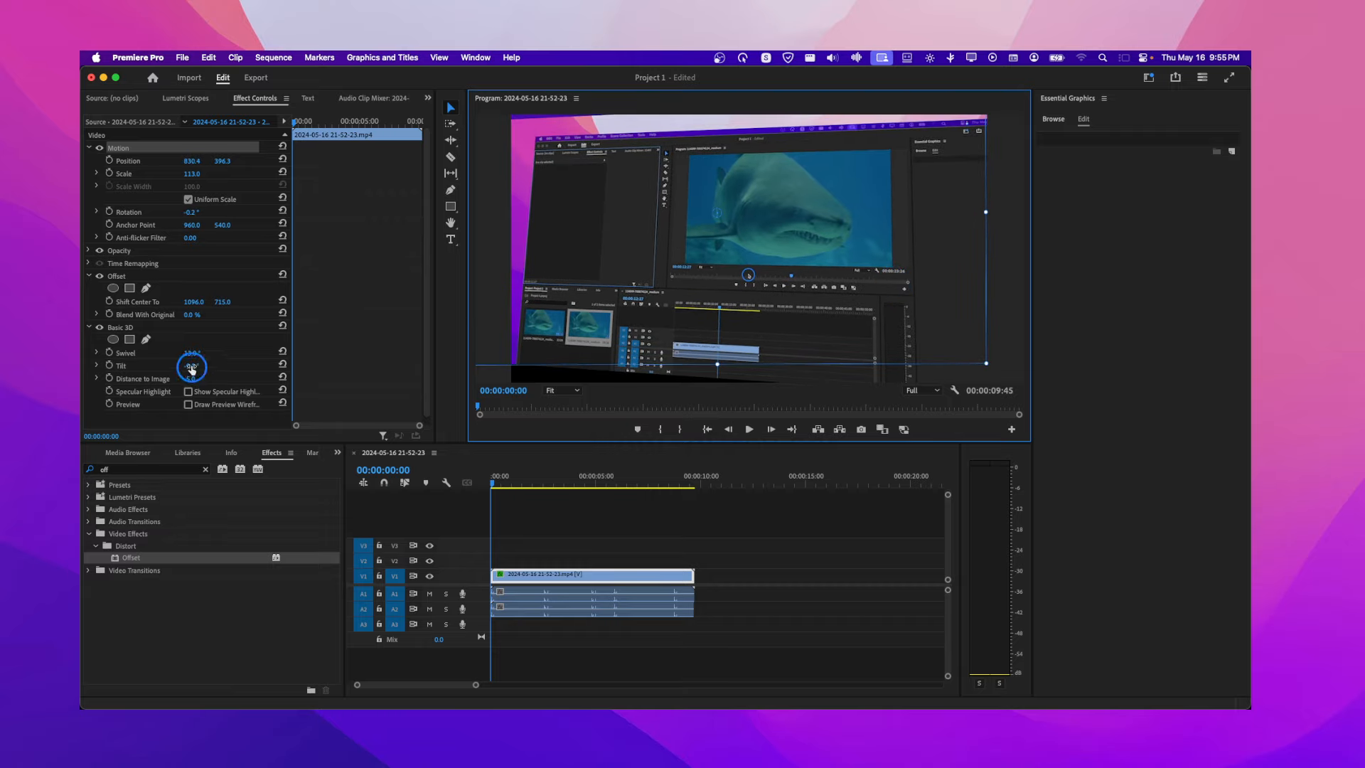
Step: Refine the framing with Tilt -11.0°, Offset center about 955, 536, clip position 896.8, 521.7 and scale 132
{"action": "left_click_drag", "start_coordinate": [189, 366], "coordinate": [190, 367]}
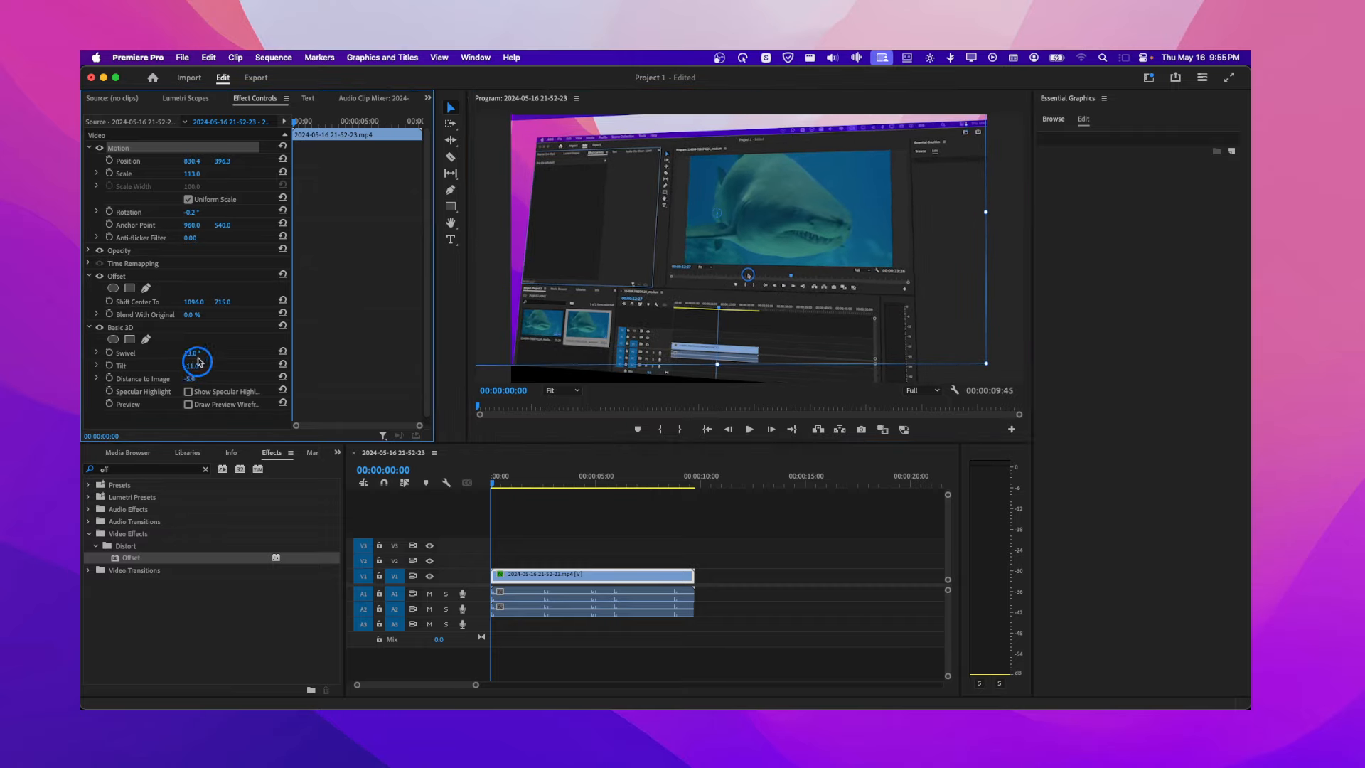
{"action": "left_click_drag", "start_coordinate": [193, 316], "coordinate": [222, 301]}
{"action": "mouse_move", "coordinate": [580, 251]}
{"action": "left_mouse_down"}
{"action": "mouse_move", "coordinate": [608, 307]}
{"action": "mouse_move", "coordinate": [595, 254]}
{"action": "left_mouse_up"}
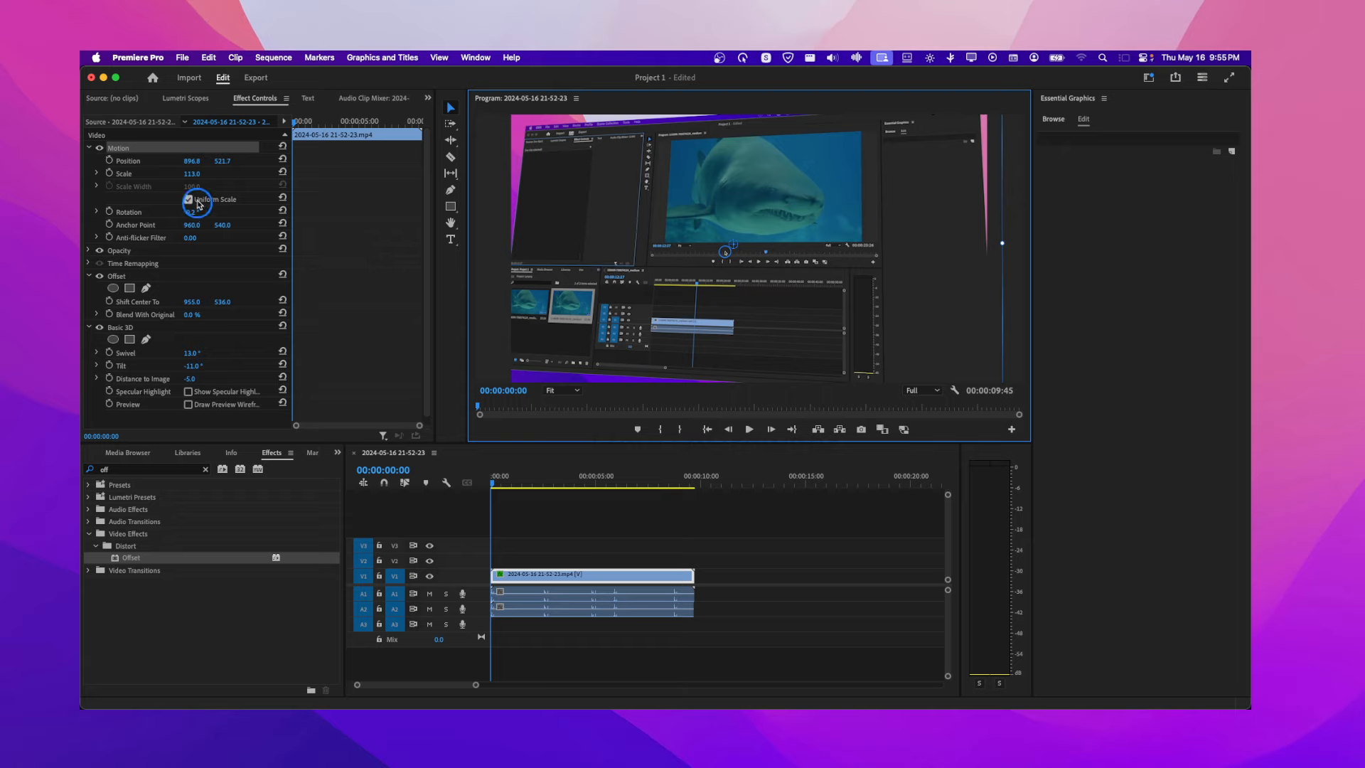
{"action": "left_click_drag", "start_coordinate": [192, 179], "coordinate": [194, 174]}
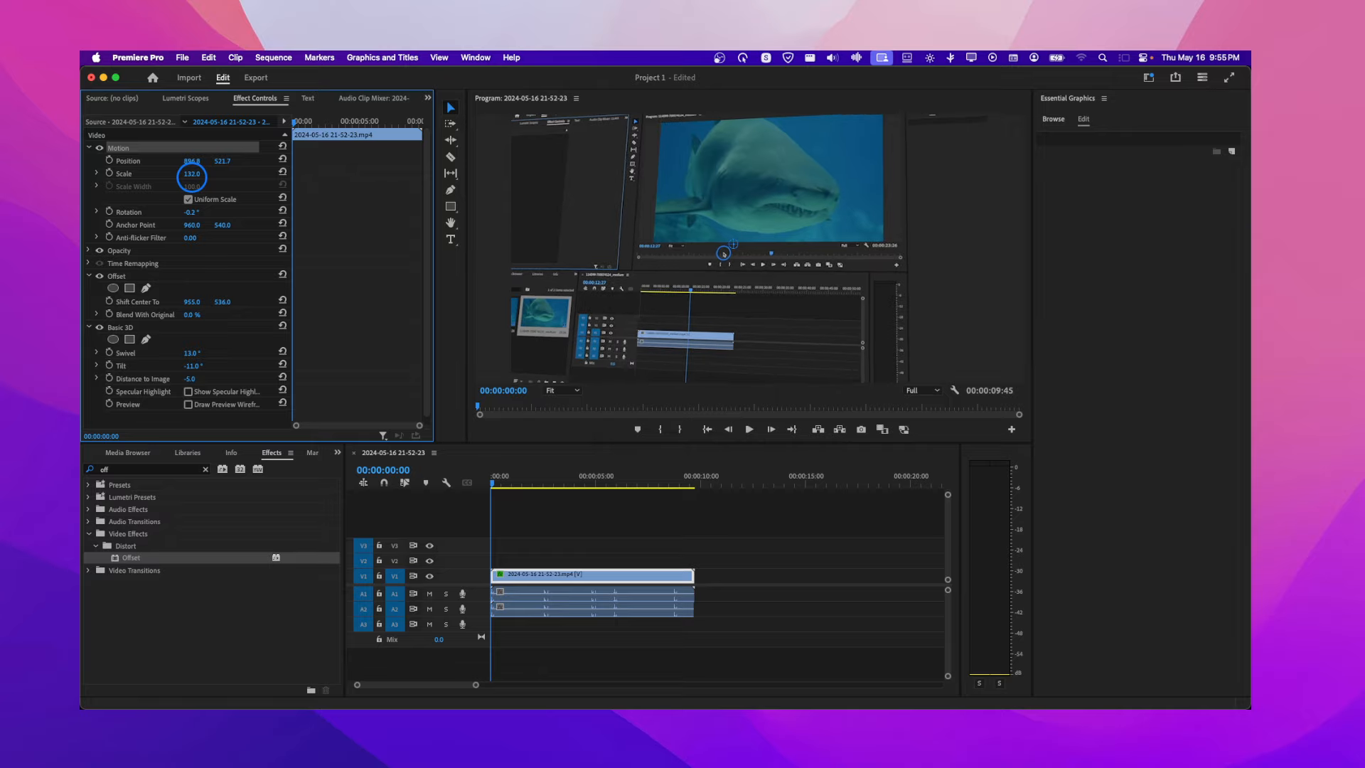
{"action": "left_click", "coordinate": [488, 489]}
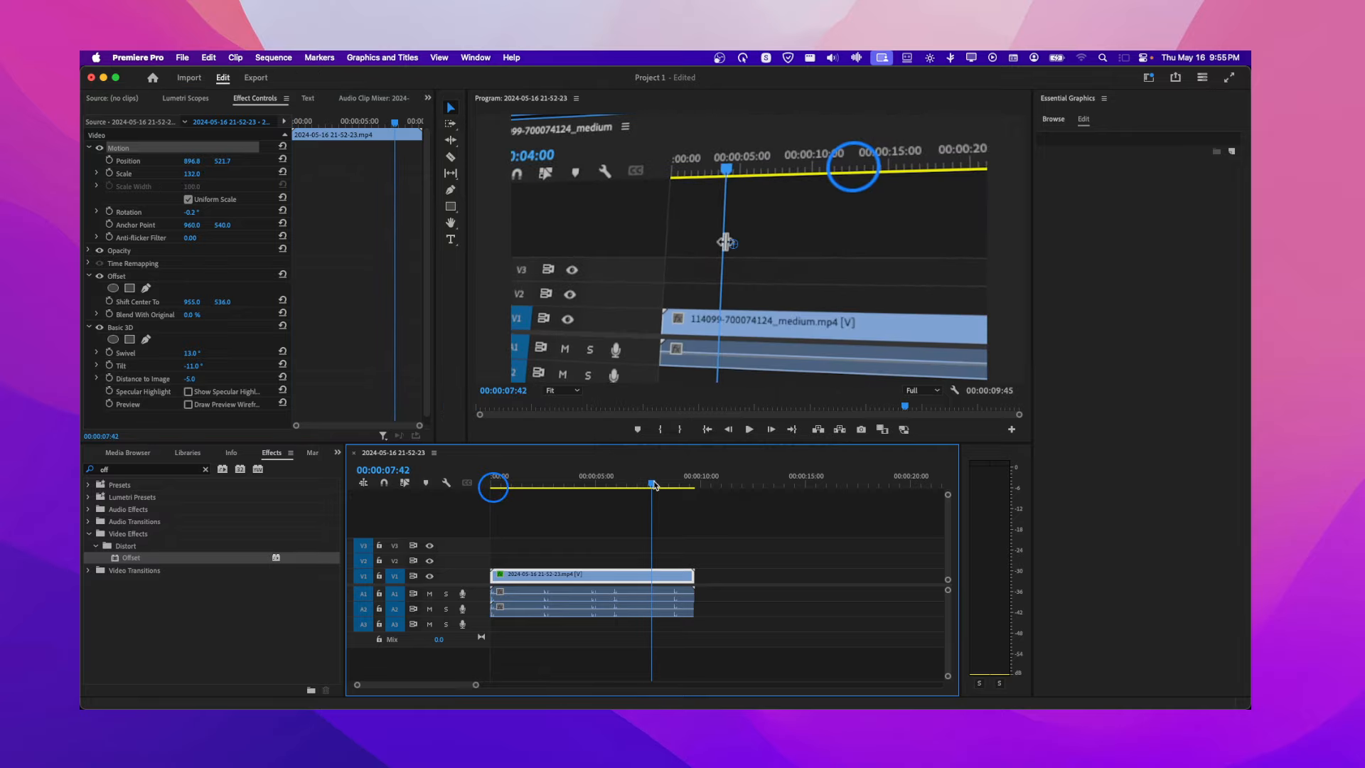
{"action": "left_click", "coordinate": [110, 302]}
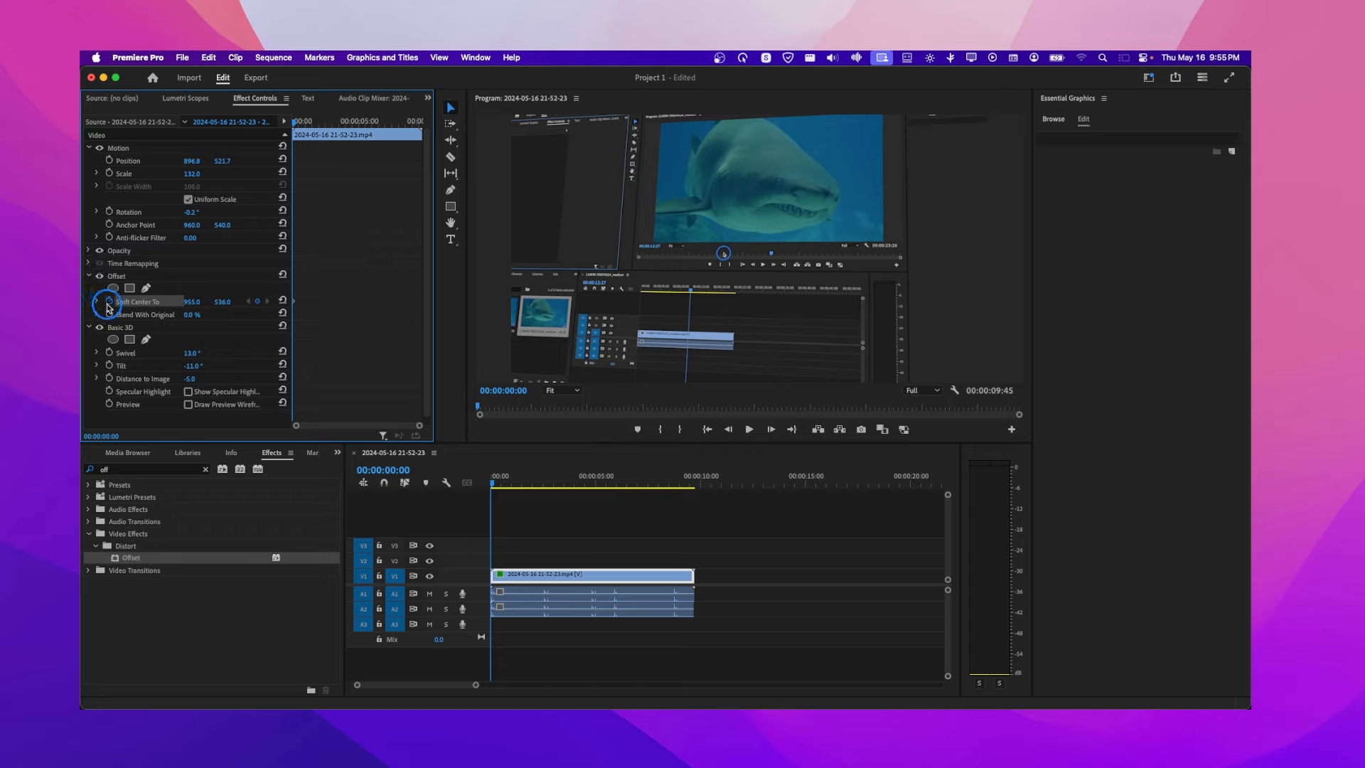
{"action": "left_click", "coordinate": [282, 304]}
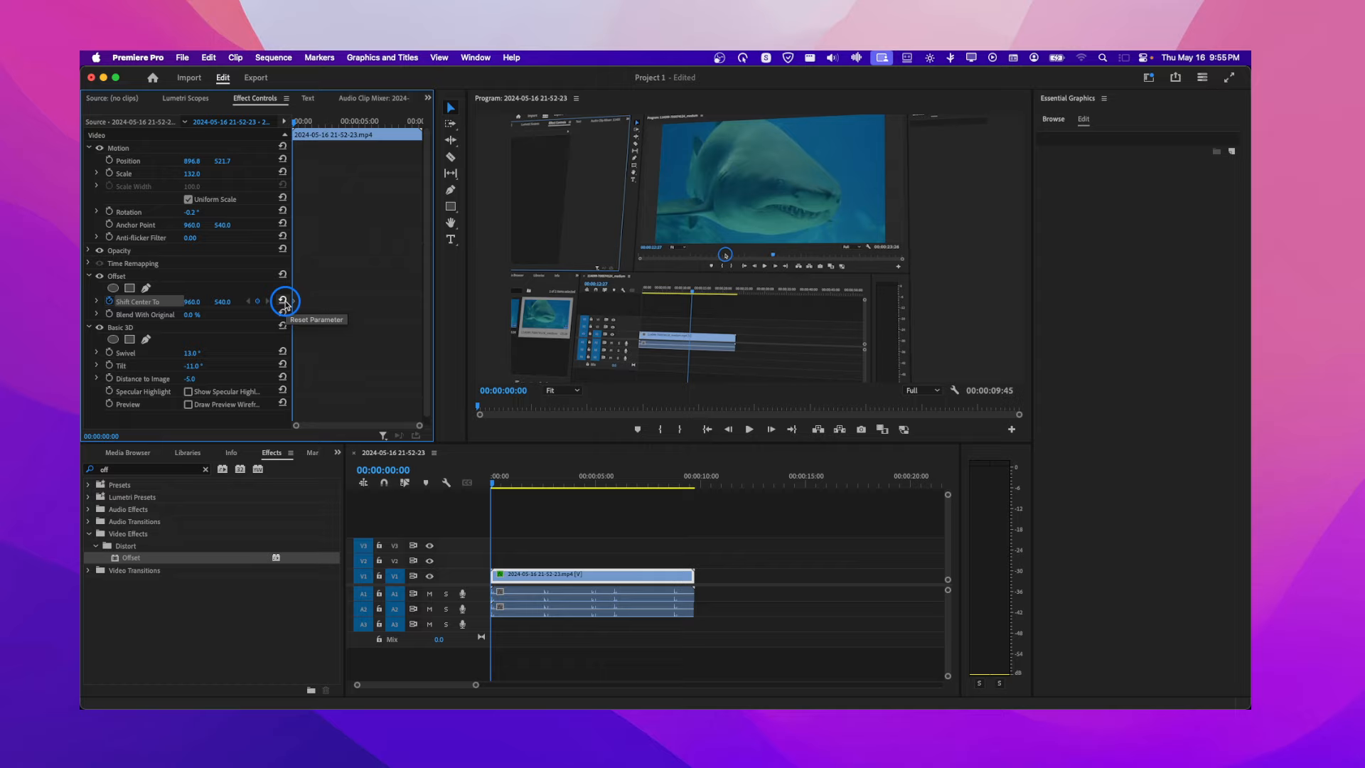
{"action": "key", "text": "super+z"}
{"action": "left_click", "coordinate": [111, 304]}
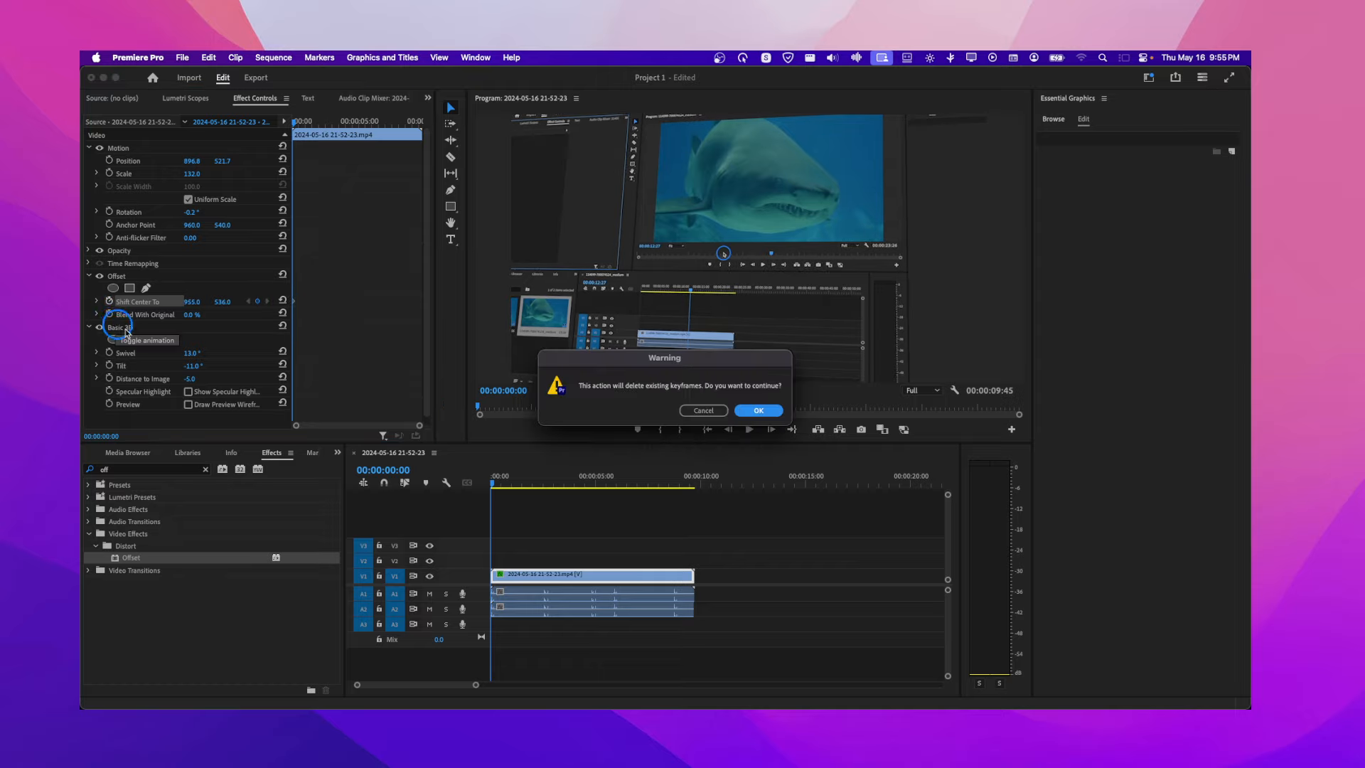
{"action": "left_click", "coordinate": [754, 406]}
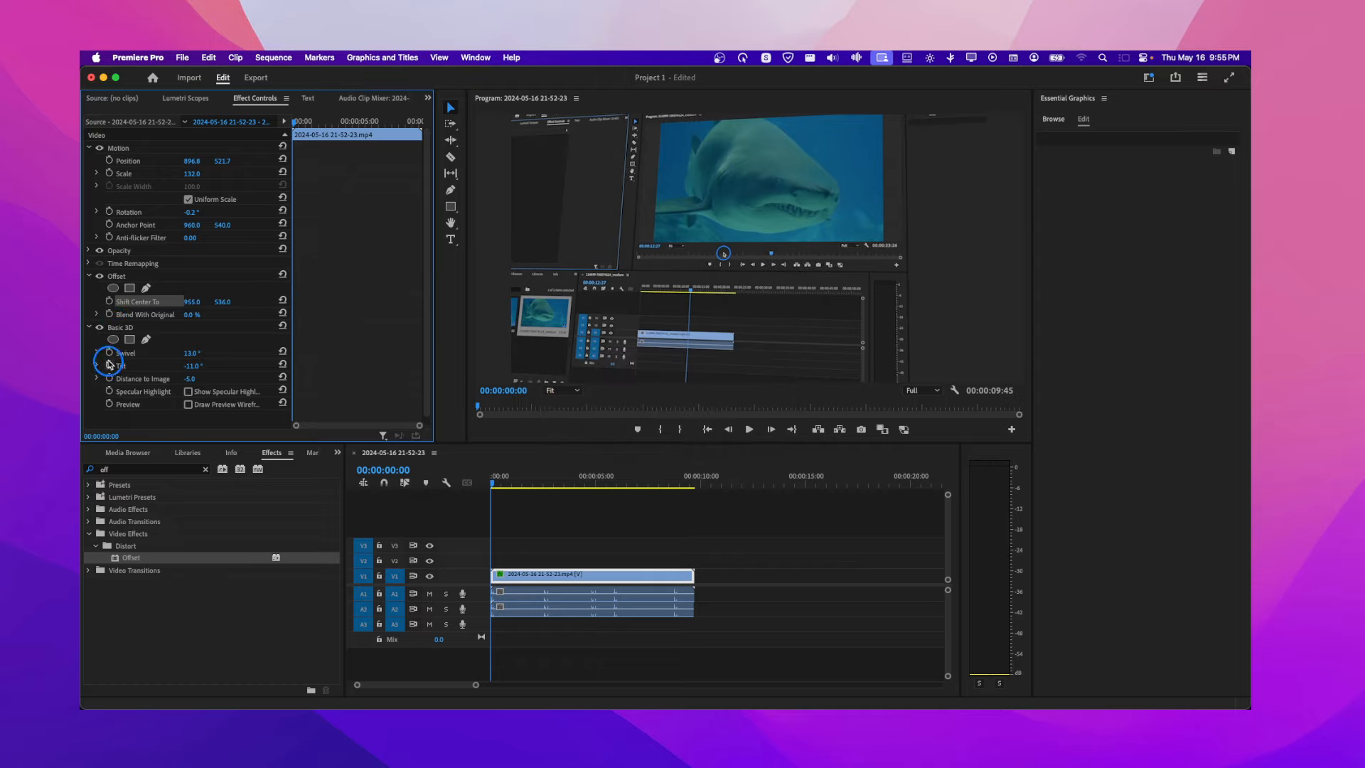
Step: Start keyframes for Swivel, Tilt, Distance to Image, Scale and Position at the beginning of the clip
{"action": "left_click", "coordinate": [110, 352]}
{"action": "left_click", "coordinate": [110, 366]}
{"action": "left_click", "coordinate": [109, 378]}
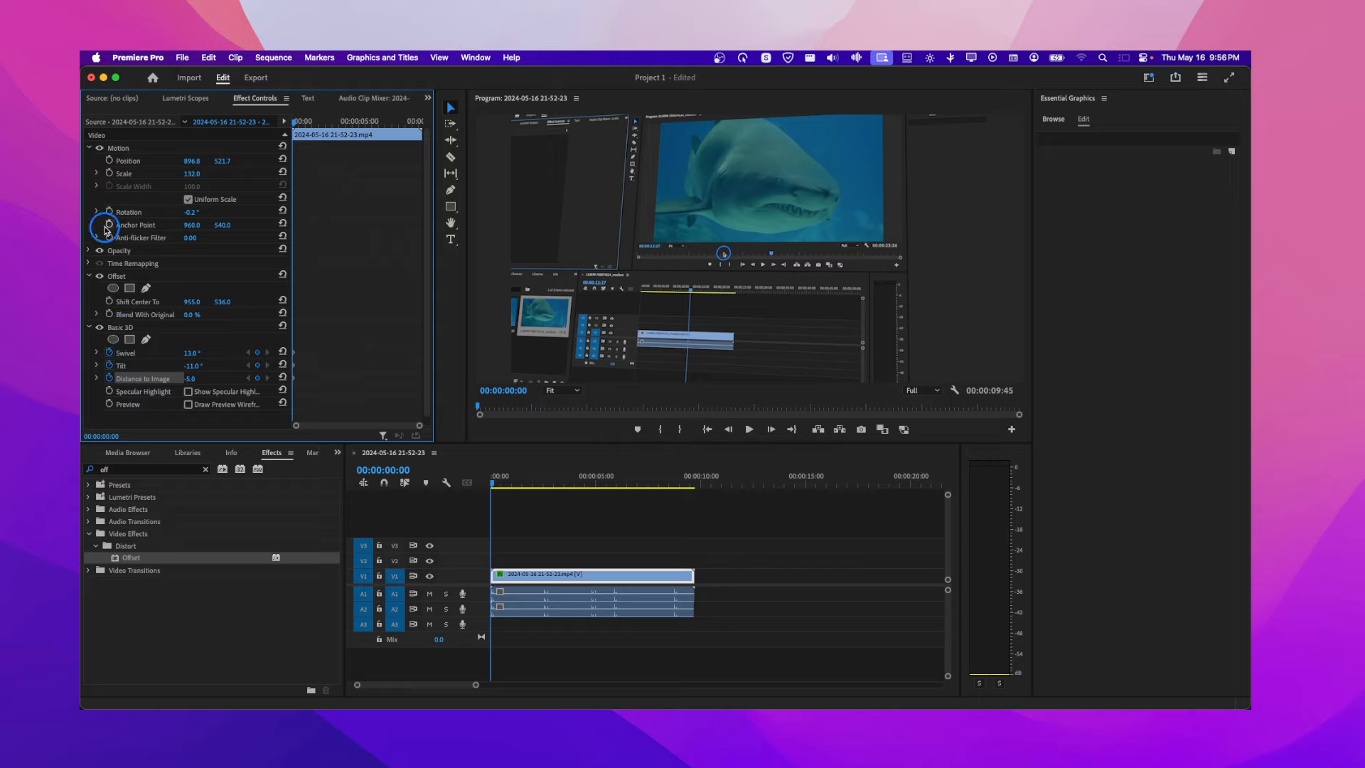
{"action": "left_click", "coordinate": [110, 173]}
{"action": "left_click", "coordinate": [110, 161]}
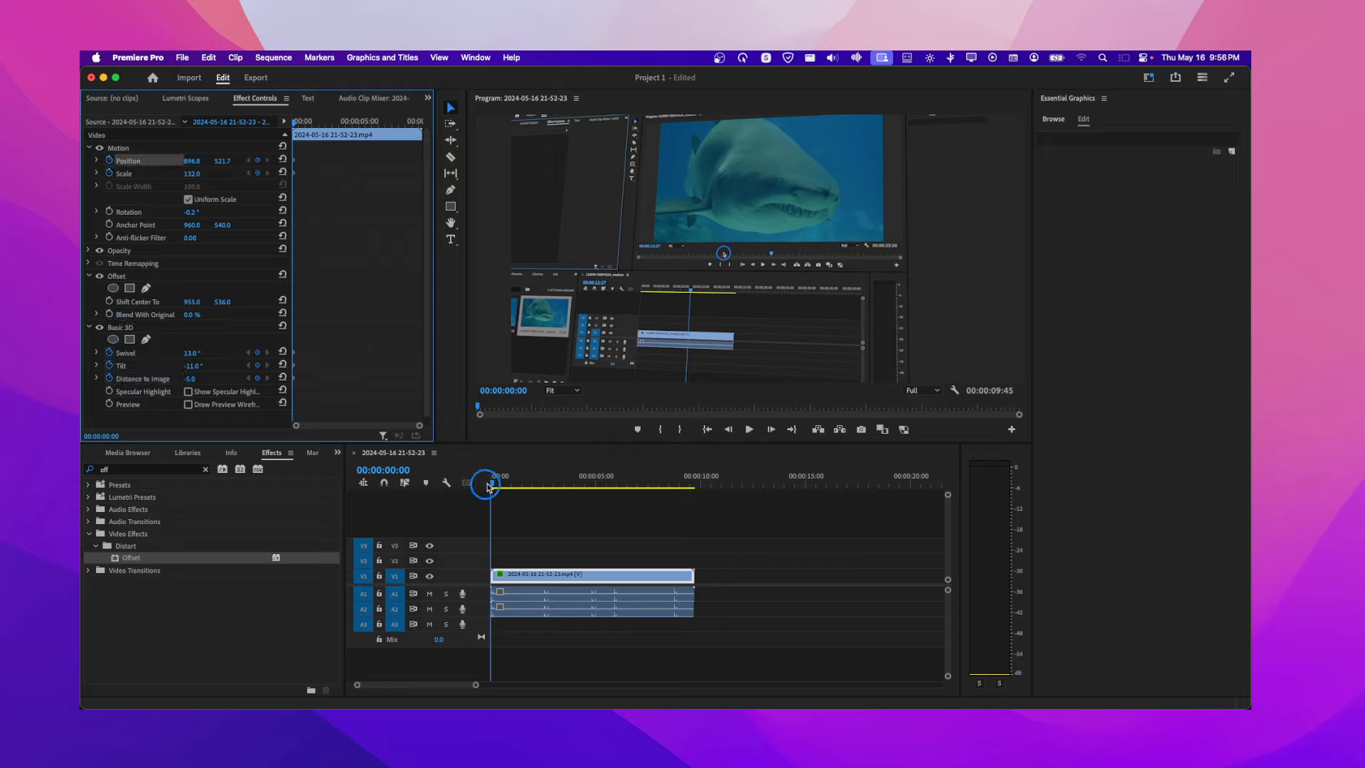
Step: At 00:00:07:58, reset Swivel, Tilt, Distance to Image, Scale and Position to their defaults as end keyframes
{"action": "left_click_drag", "start_coordinate": [488, 487], "coordinate": [658, 486]}
{"action": "left_click", "coordinate": [283, 353]}
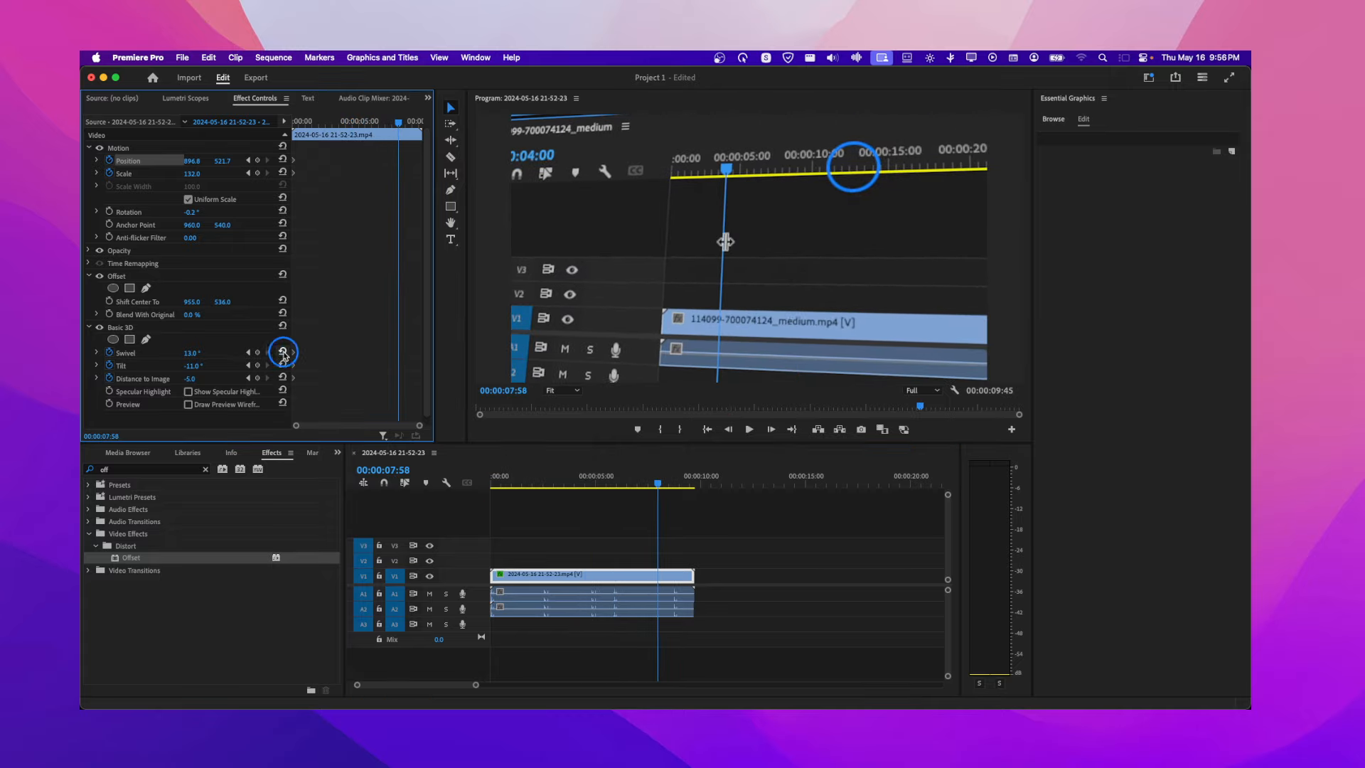
{"action": "left_click", "coordinate": [282, 366]}
{"action": "left_click", "coordinate": [283, 378]}
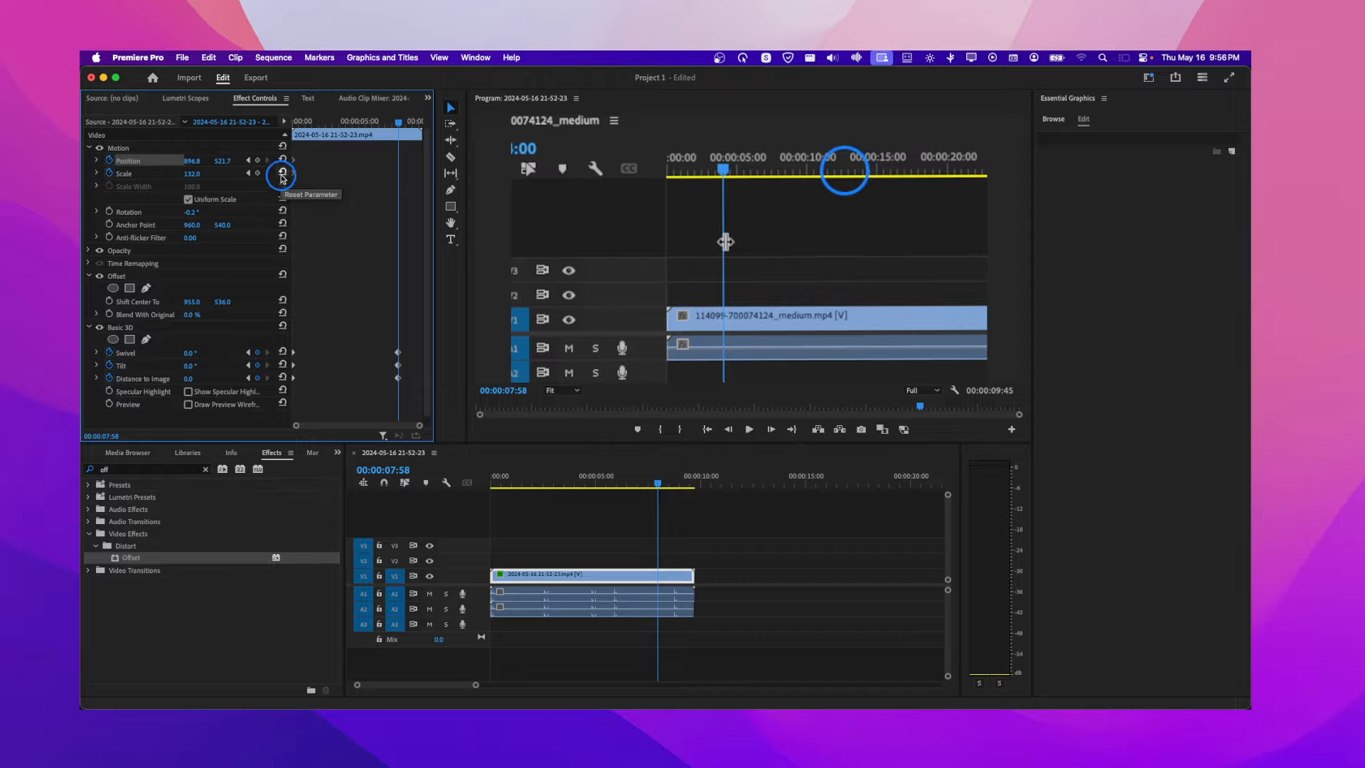
{"action": "left_click", "coordinate": [283, 173]}
{"action": "left_click", "coordinate": [283, 160]}
Step: Play the clip from its beginning to preview the 3D animation
{"action": "left_click_drag", "start_coordinate": [644, 486], "coordinate": [475, 499]}
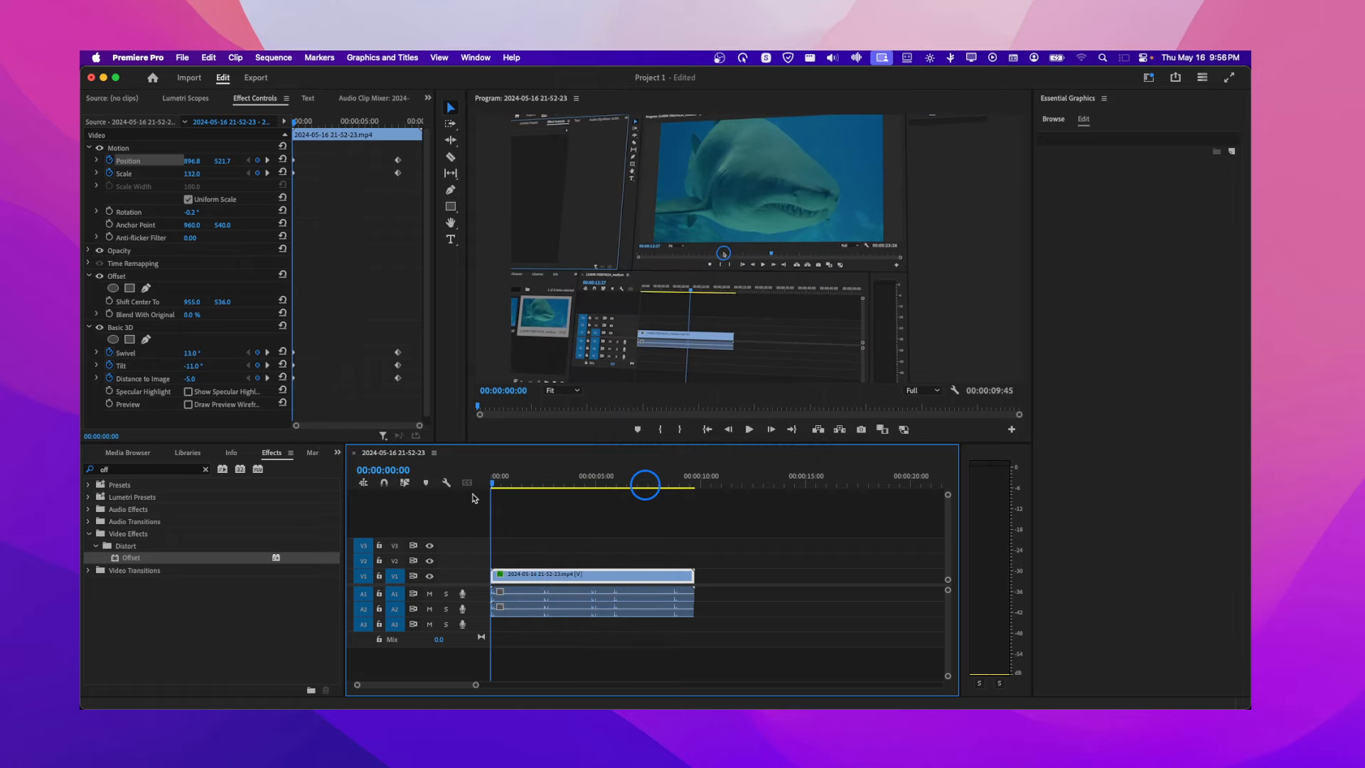
{"action": "key", "text": "space"}
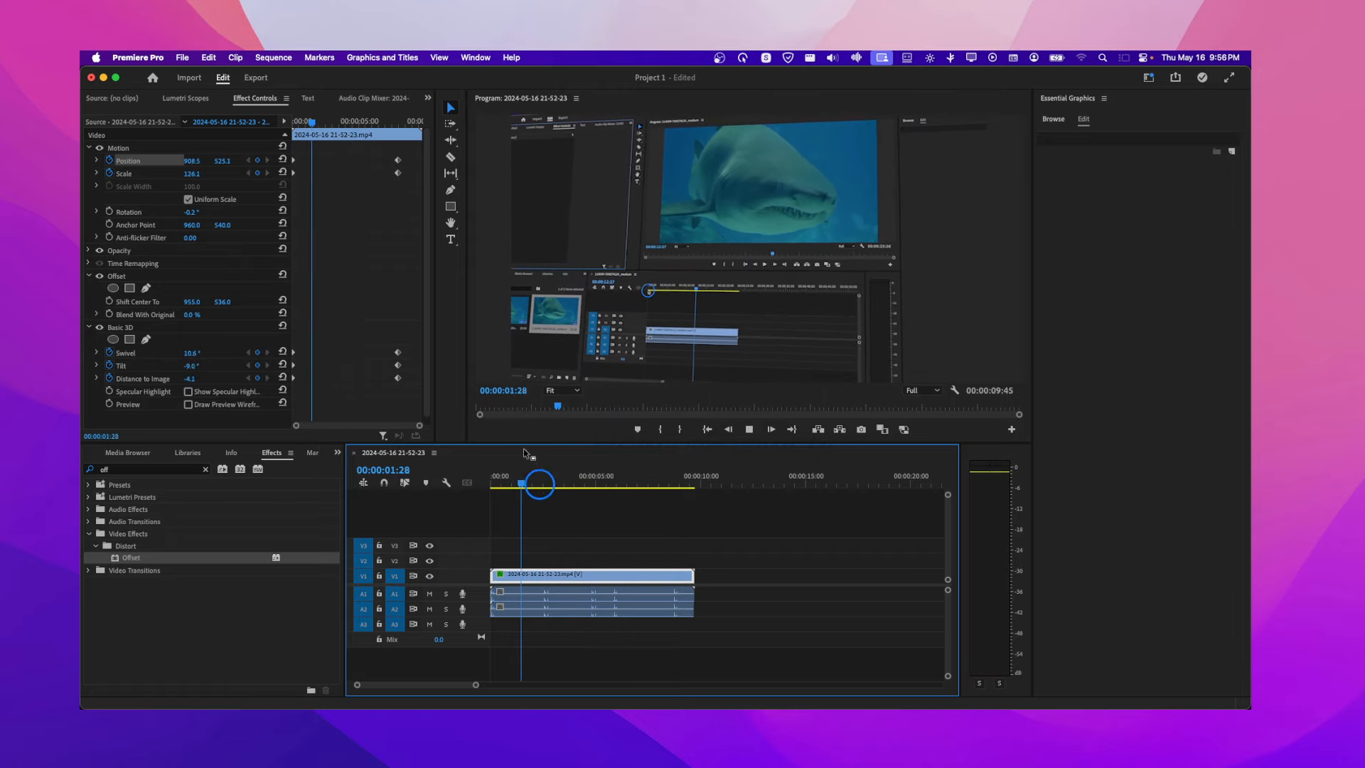
{"action": "key", "text": "space"}
Step: Try moving all the end keyframes earlier to speed up the animation, preview it, and undo the move
{"action": "left_click_drag", "start_coordinate": [414, 149], "coordinate": [373, 400]}
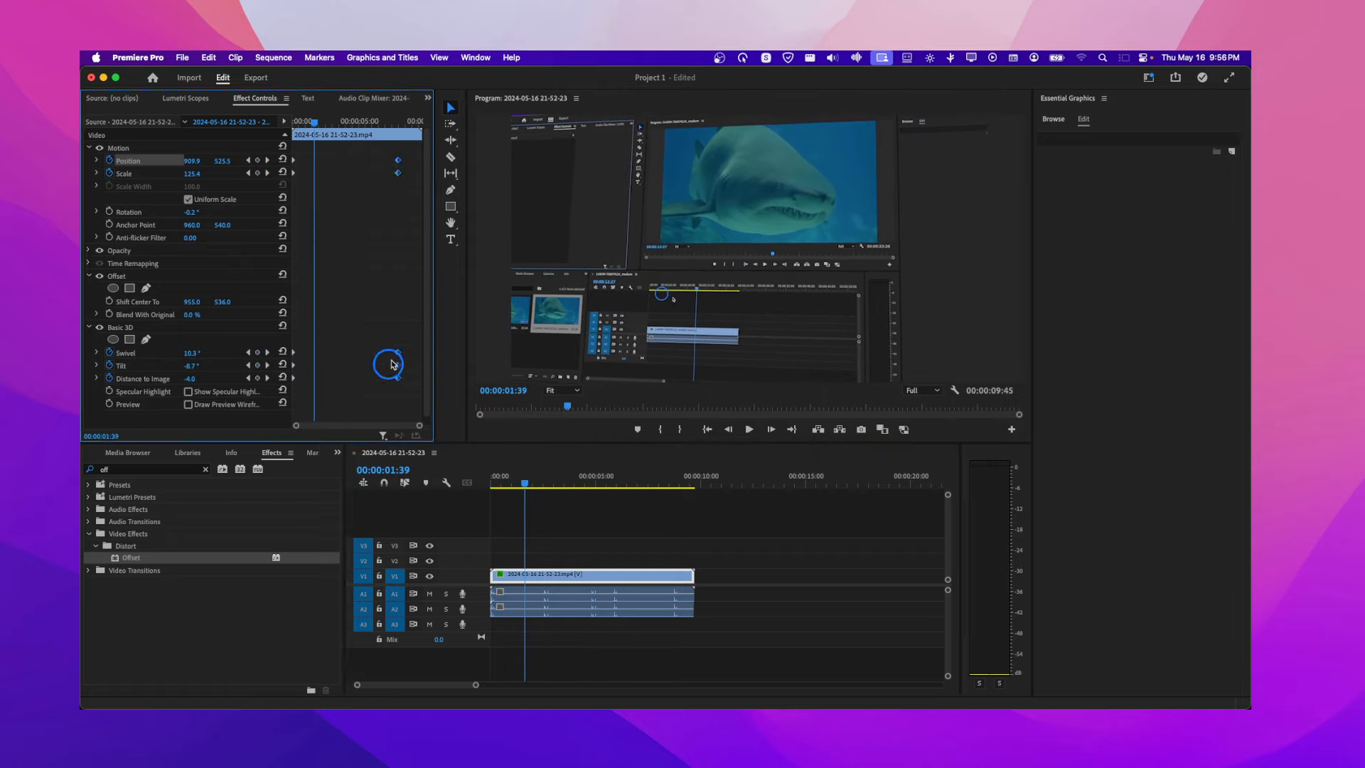
{"action": "left_click_drag", "start_coordinate": [398, 354], "coordinate": [329, 355]}
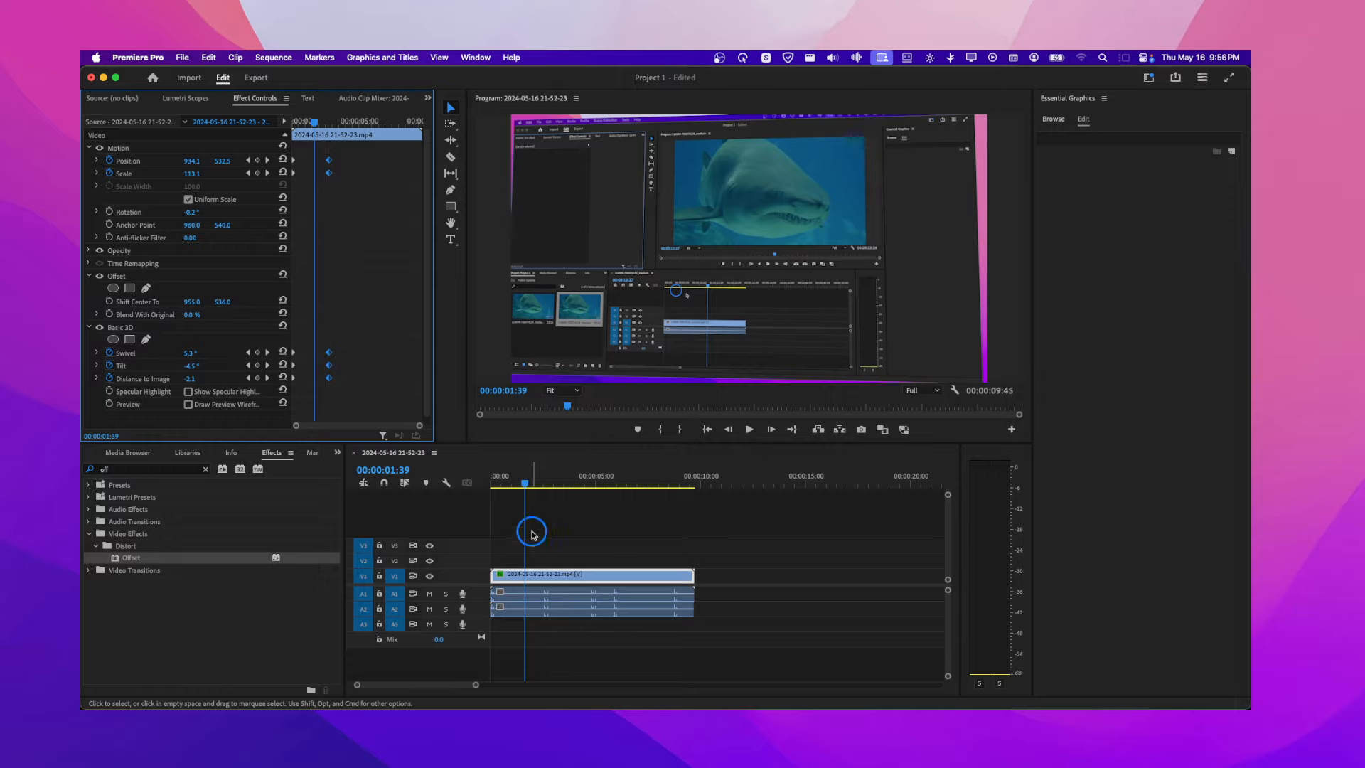
{"action": "left_click", "coordinate": [524, 486]}
{"action": "left_click", "coordinate": [497, 489]}
{"action": "key", "text": "space"}
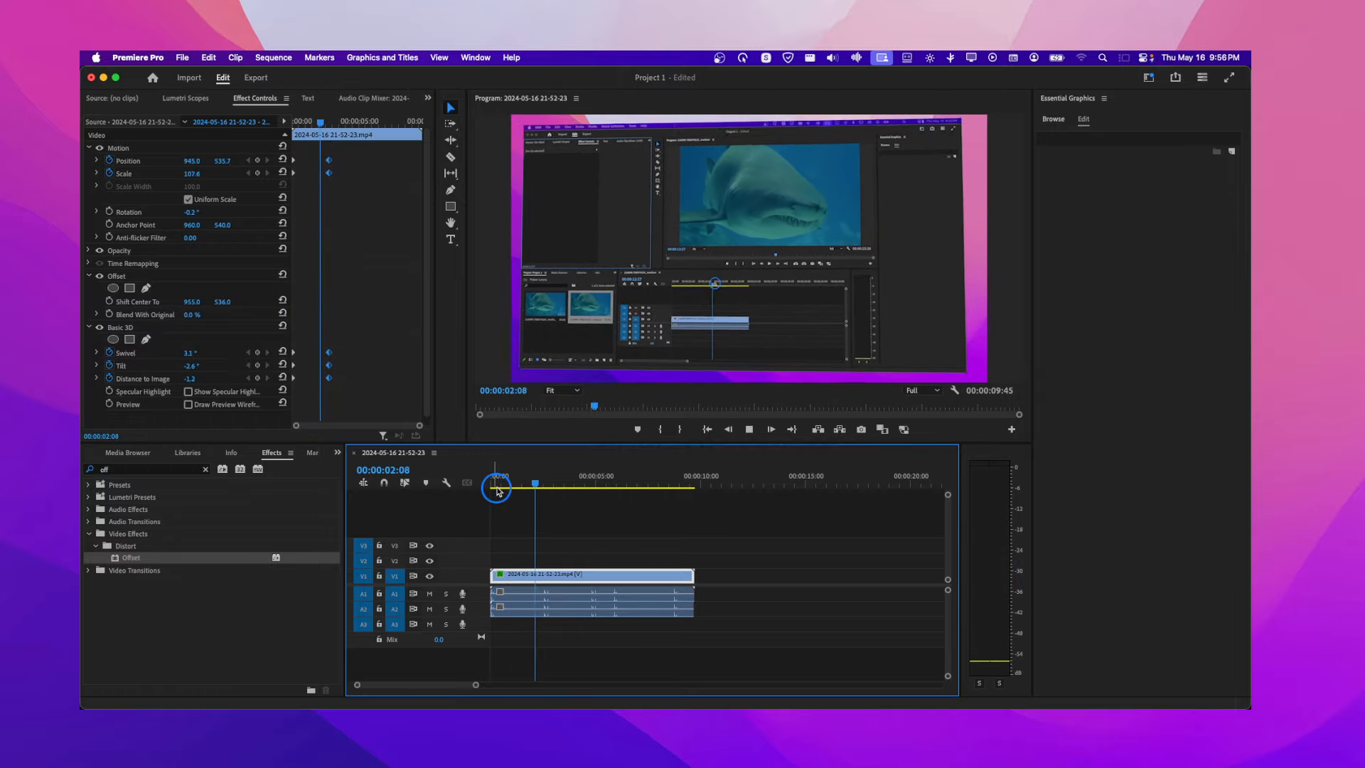
{"action": "key", "text": "space"}
{"action": "key", "text": "super+z"}
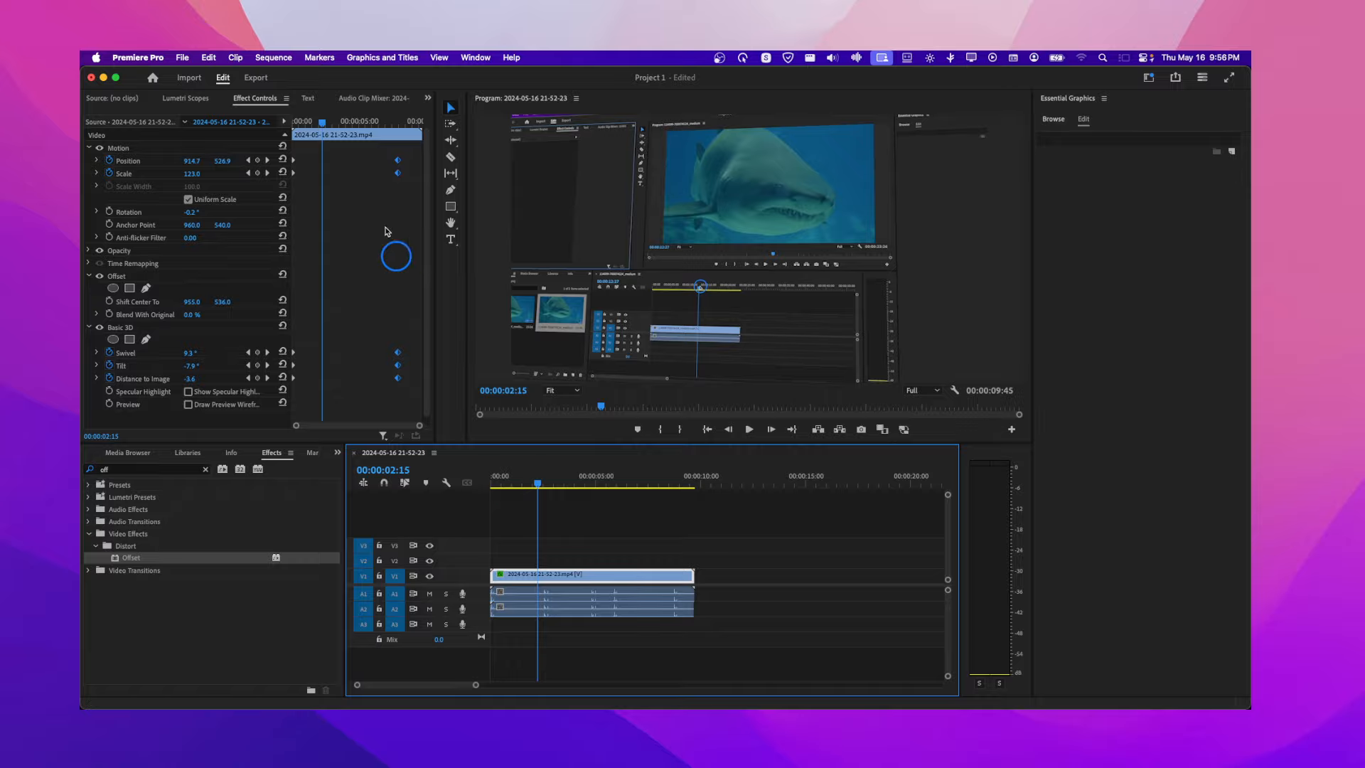
Step: Add intermediate keyframes at 00:00:02:04 with Scale 150.7, Tilt -12.1° and Swivel -11.4°
{"action": "left_click_drag", "start_coordinate": [355, 121], "coordinate": [336, 165]}
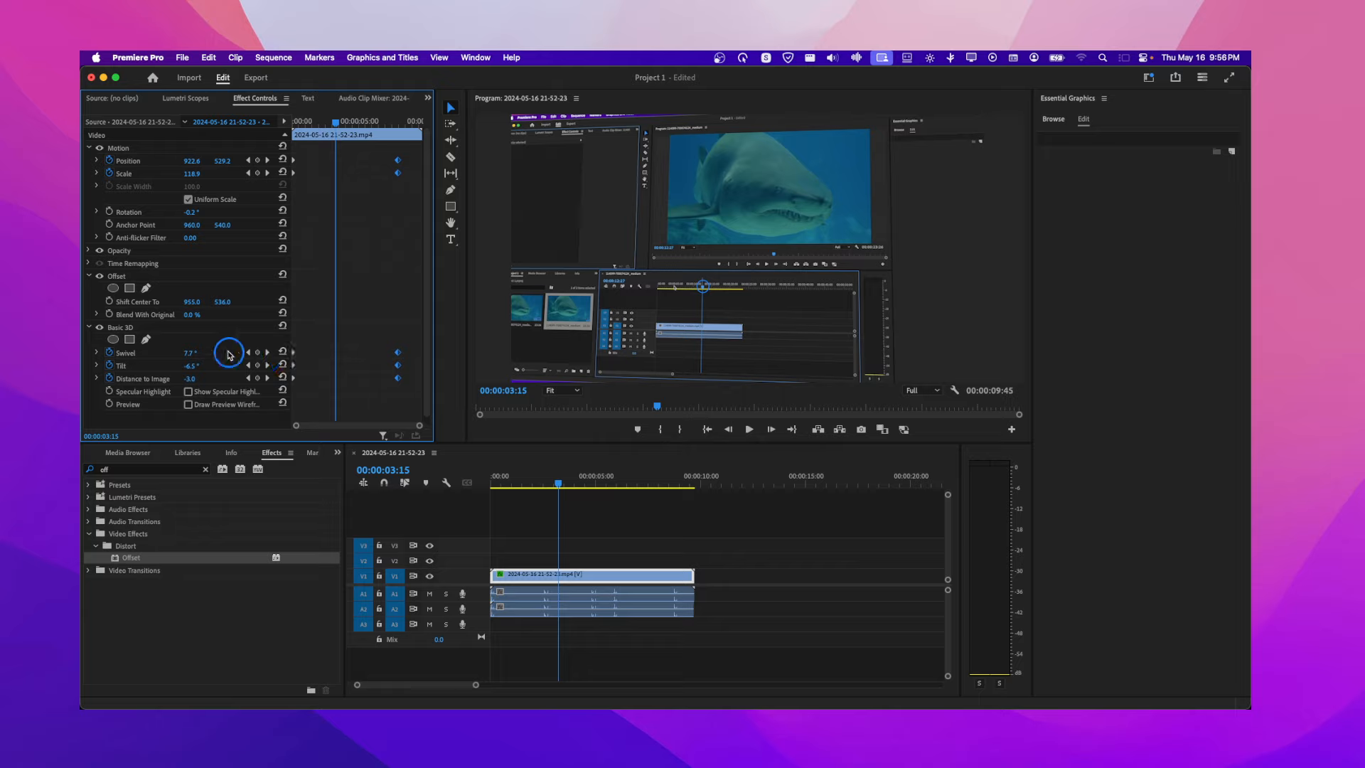
{"action": "left_click_drag", "start_coordinate": [553, 483], "coordinate": [534, 486]}
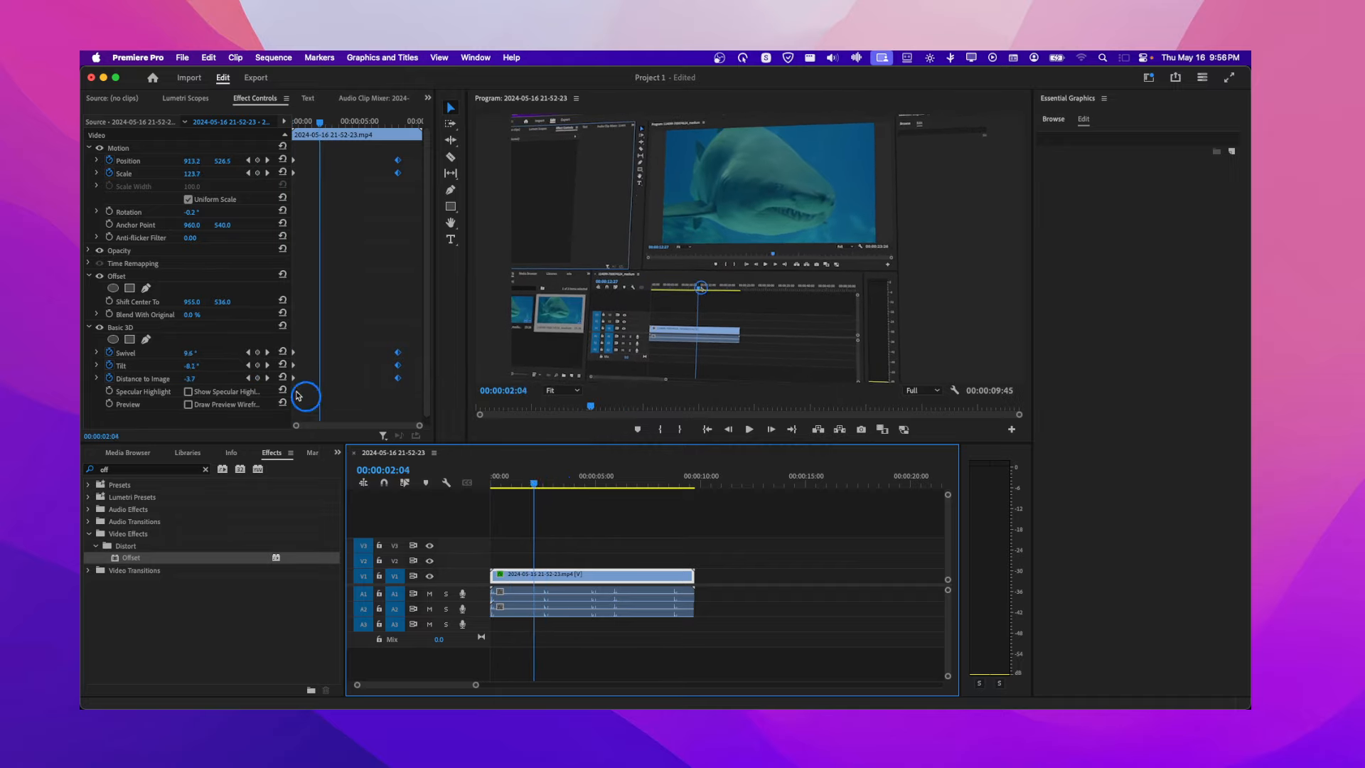
{"action": "mouse_move", "coordinate": [190, 358]}
{"action": "left_mouse_down"}
{"action": "mouse_move", "coordinate": [209, 355]}
{"action": "mouse_move", "coordinate": [189, 355]}
{"action": "left_mouse_up"}
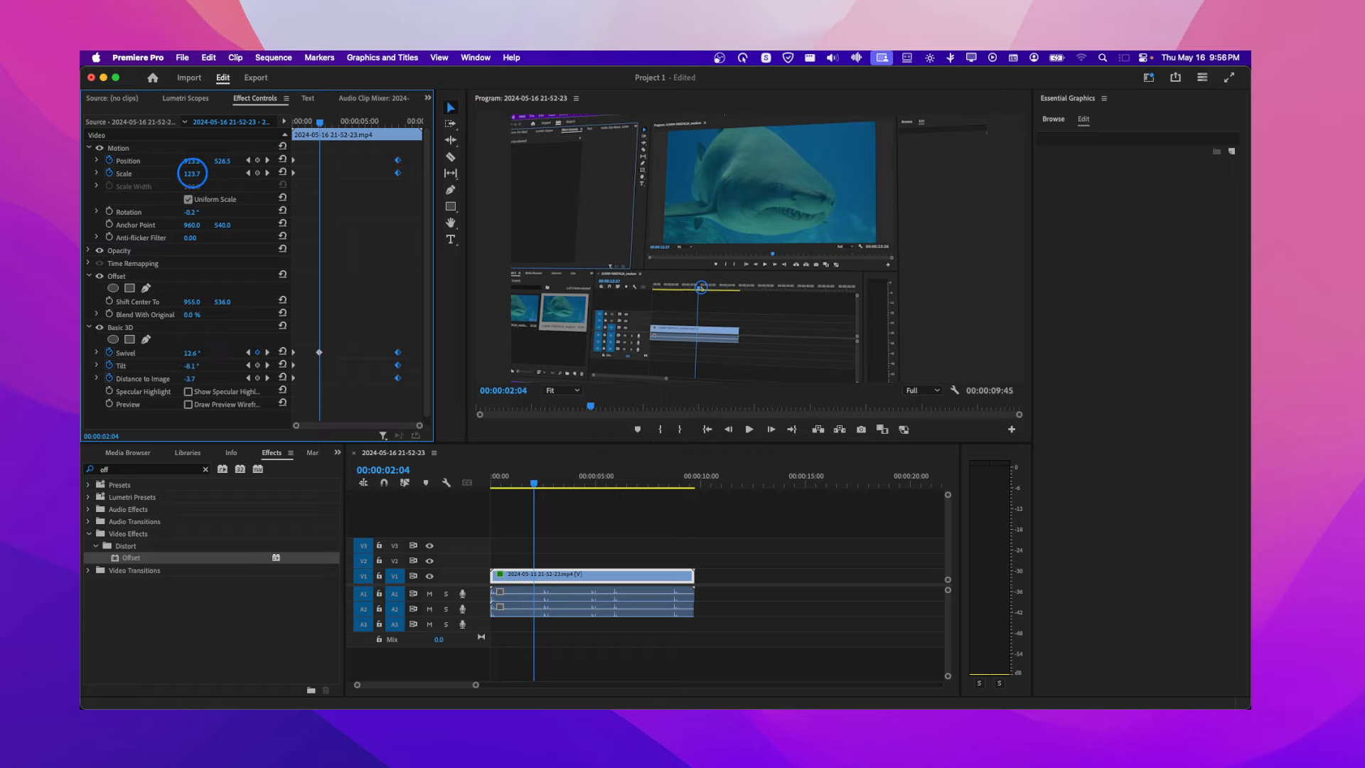
{"action": "left_click_drag", "start_coordinate": [192, 173], "coordinate": [193, 173]}
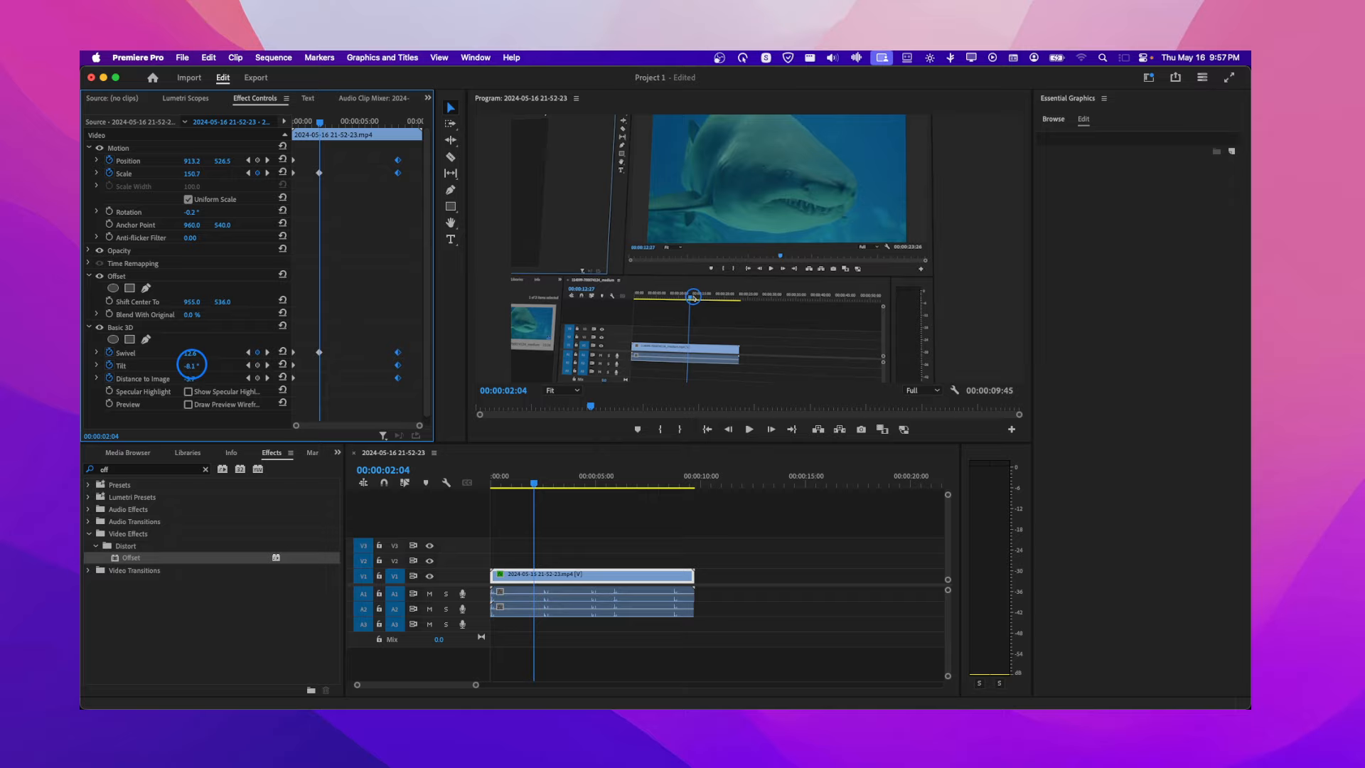
{"action": "left_click_drag", "start_coordinate": [192, 365], "coordinate": [192, 355]}
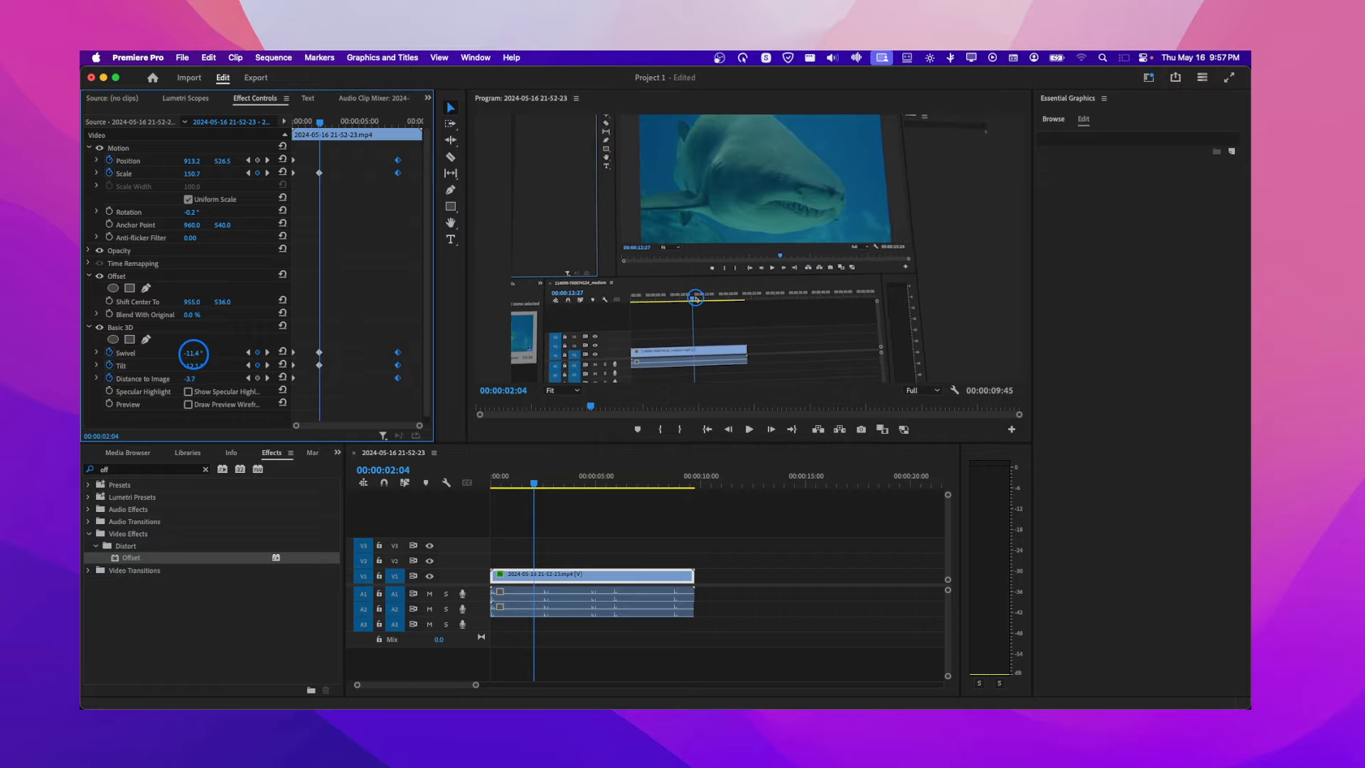
Step: Turn on Show Specular Highlight in the Basic 3D effect and scrub through the clip's opening seconds to check the highlight
{"action": "left_click_drag", "start_coordinate": [534, 485], "coordinate": [507, 491]}
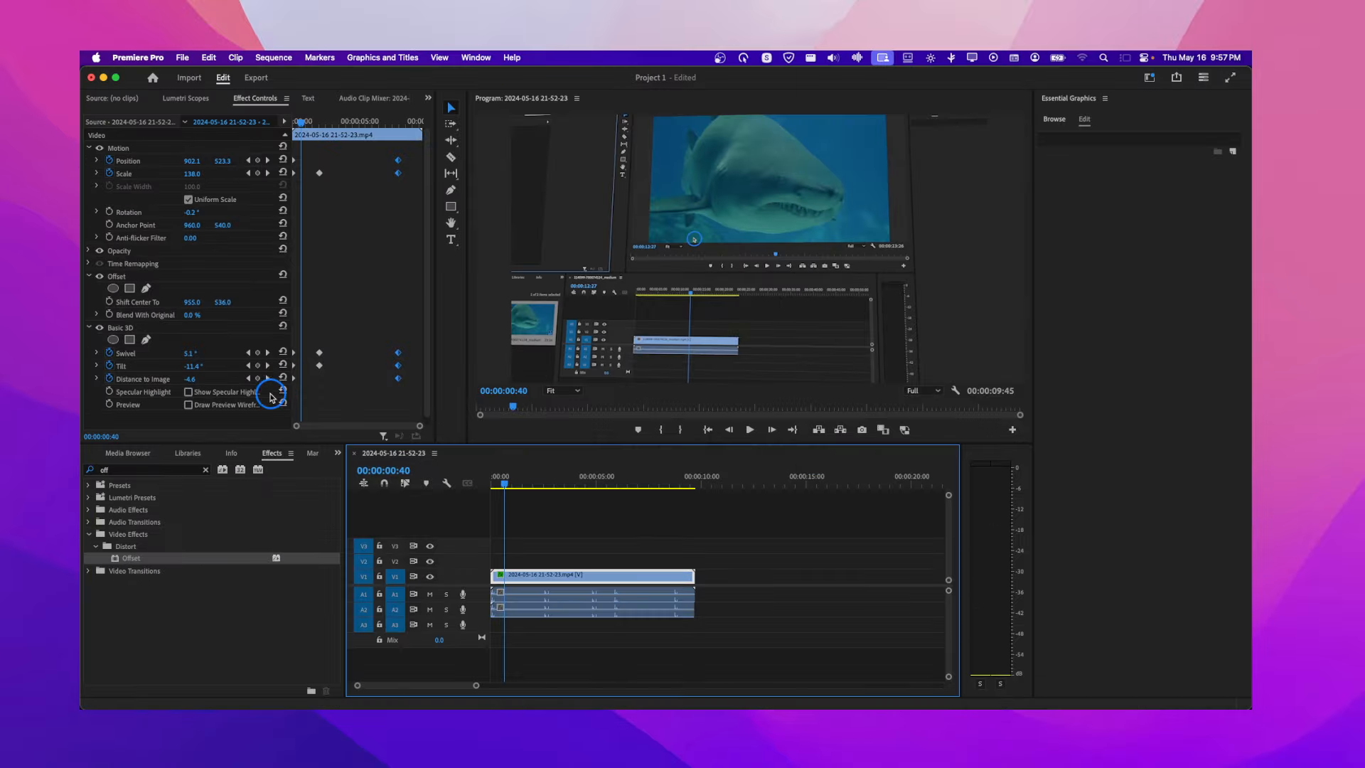
{"action": "left_click", "coordinate": [189, 393]}
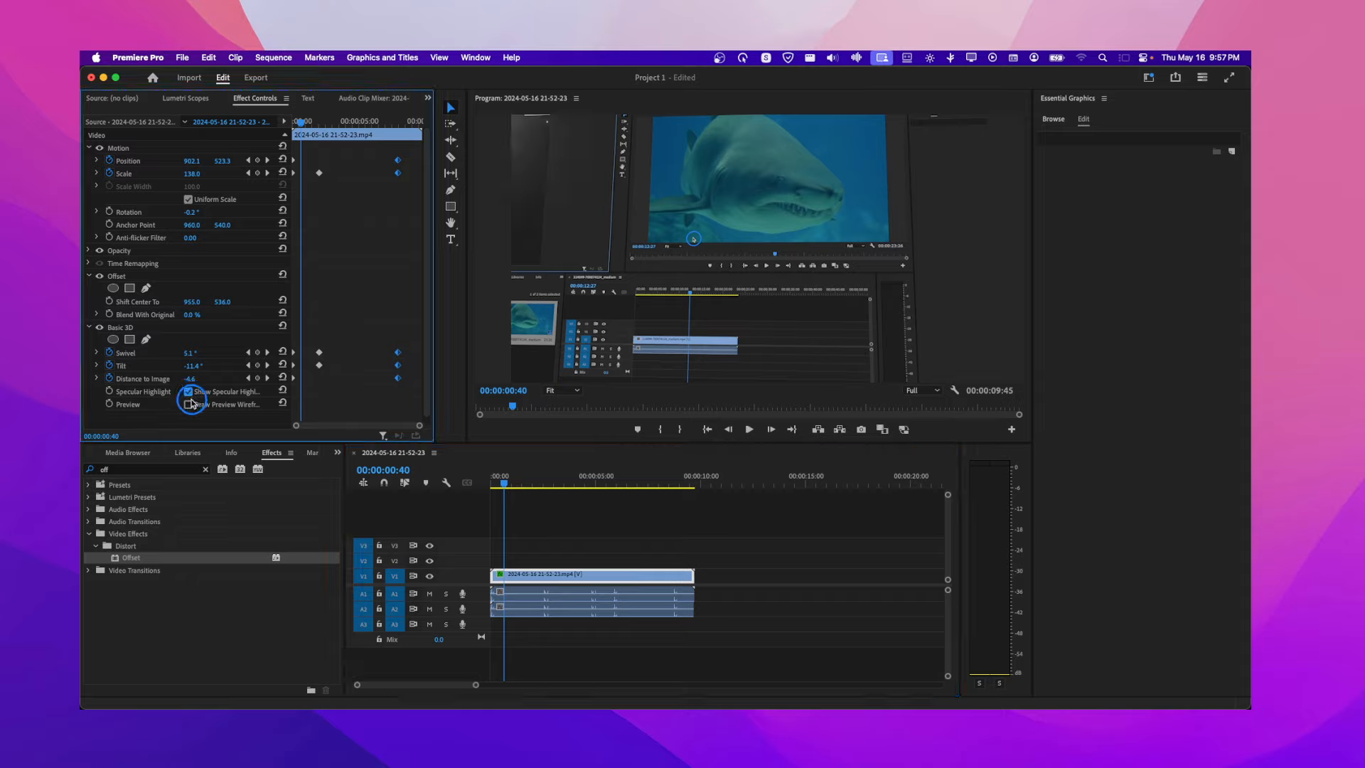
{"action": "left_click_drag", "start_coordinate": [504, 484], "coordinate": [489, 489]}
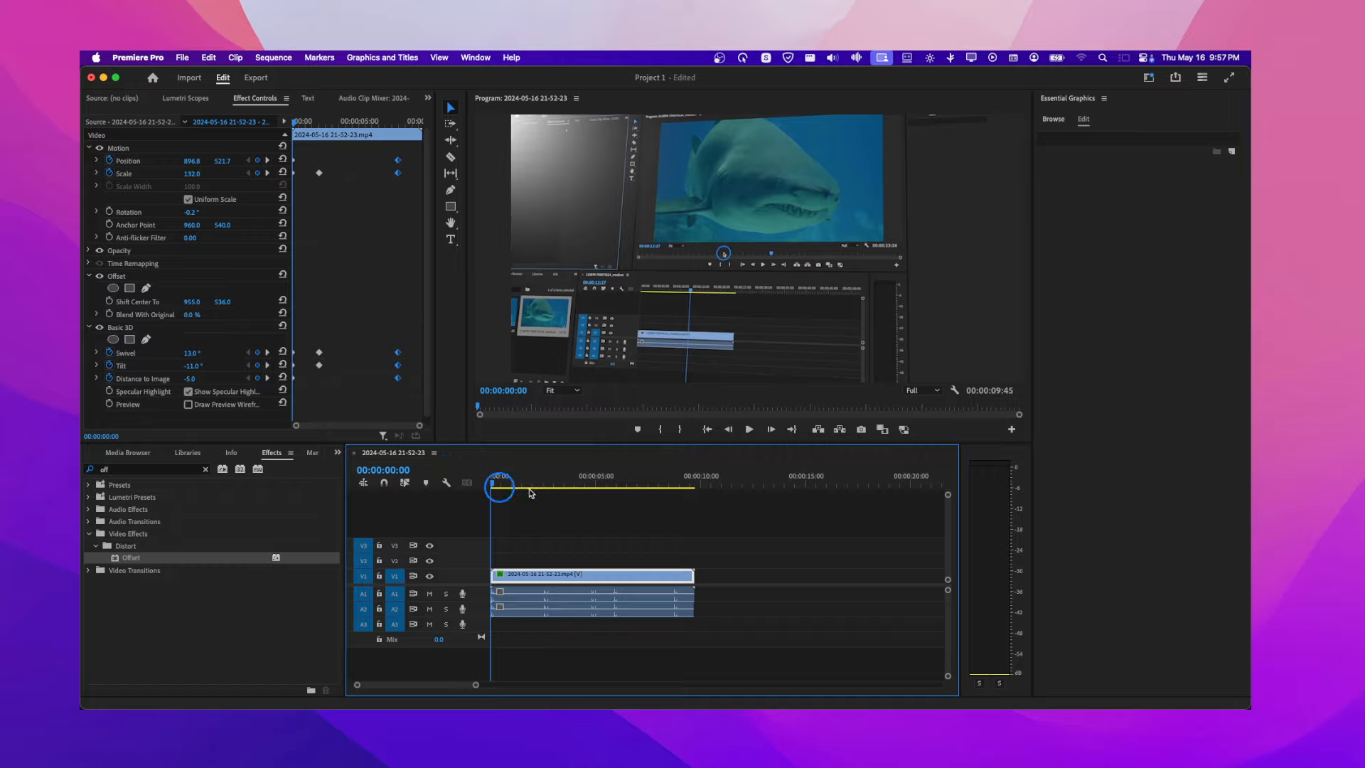
{"action": "left_click_drag", "start_coordinate": [530, 487], "coordinate": [501, 501]}
{"action": "left_click_drag", "start_coordinate": [566, 499], "coordinate": [509, 498]}
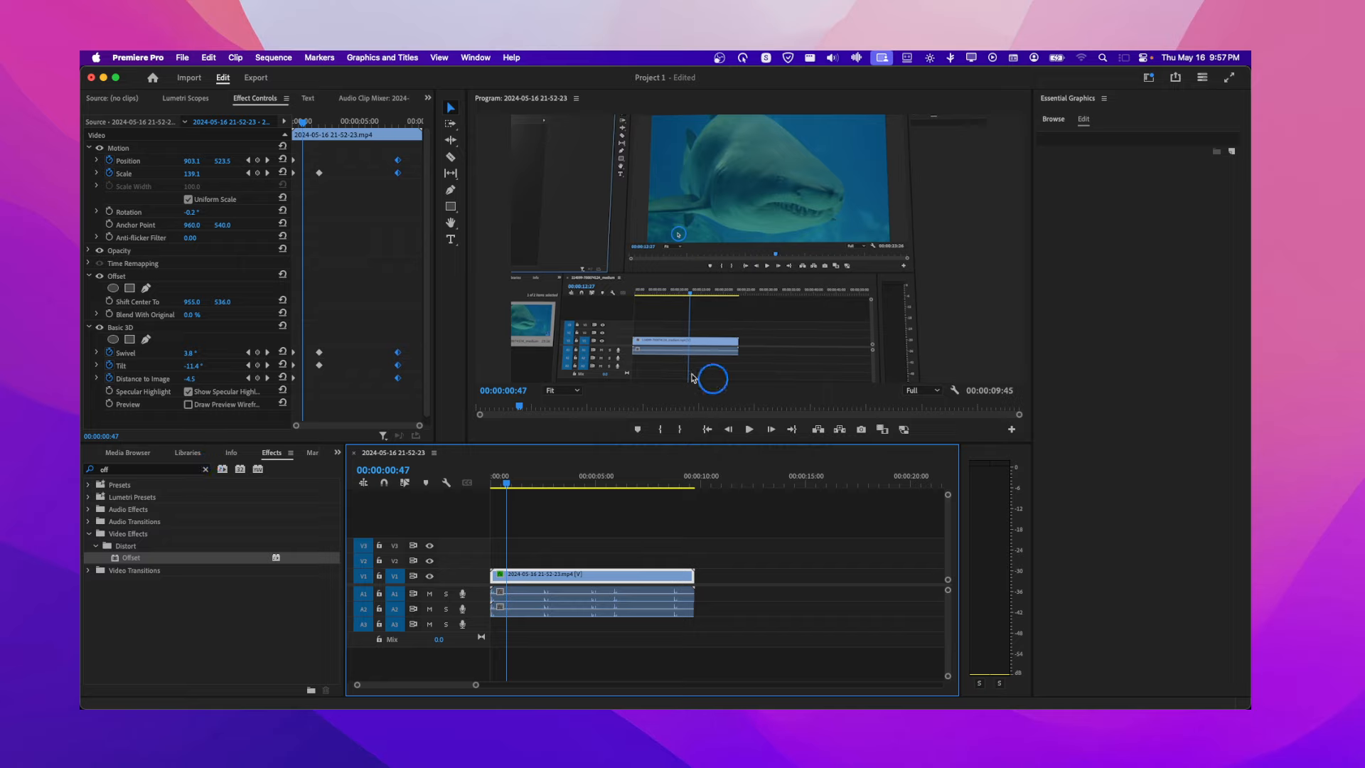
Step: Search the effects for "lens" and apply Lens Distortion to the selected clip
{"action": "left_click", "coordinate": [205, 470]}
{"action": "left_click", "coordinate": [176, 469]}
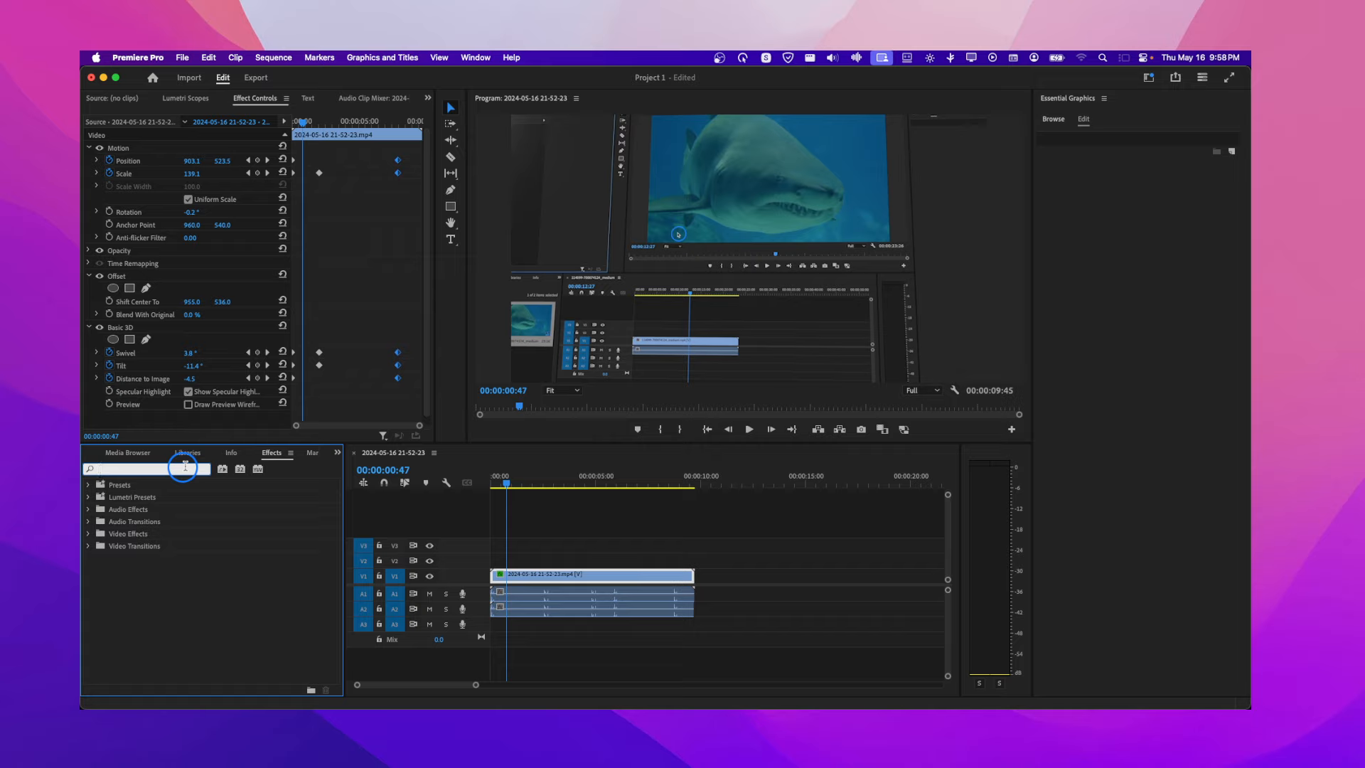
{"action": "left_click", "coordinate": [184, 466]}
{"action": "type", "text": "fi"}
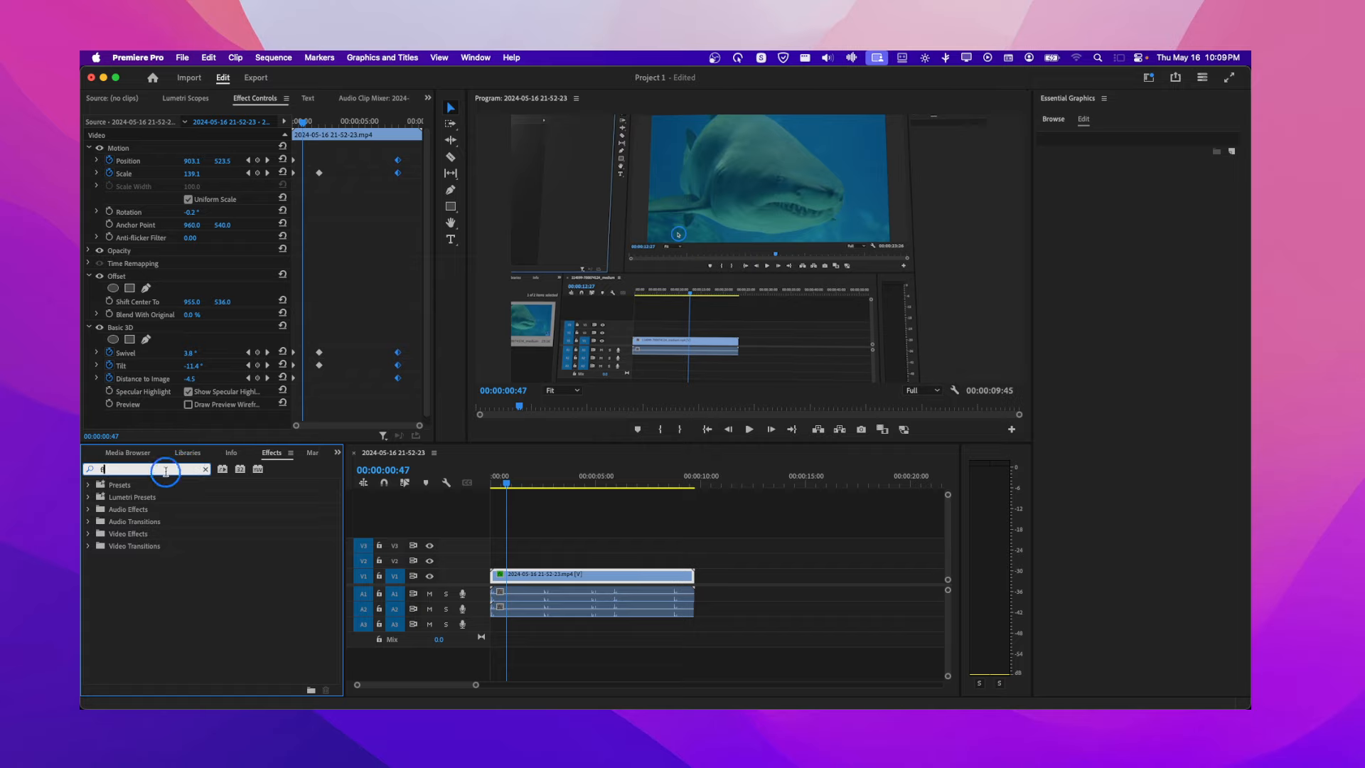
{"action": "key", "text": "BackSpace"}
{"action": "key", "text": "BackSpace"}
{"action": "type", "text": "lens"}
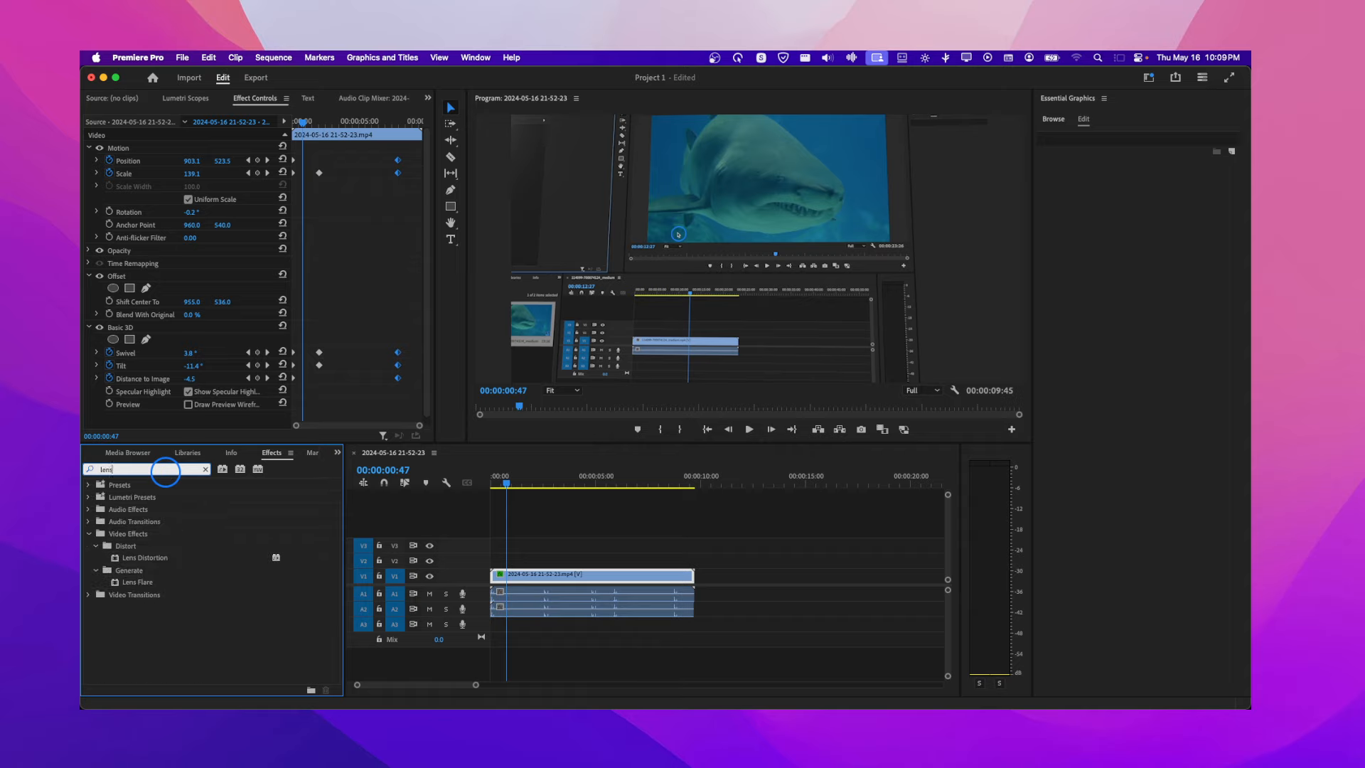
{"action": "double_click", "coordinate": [145, 557]}
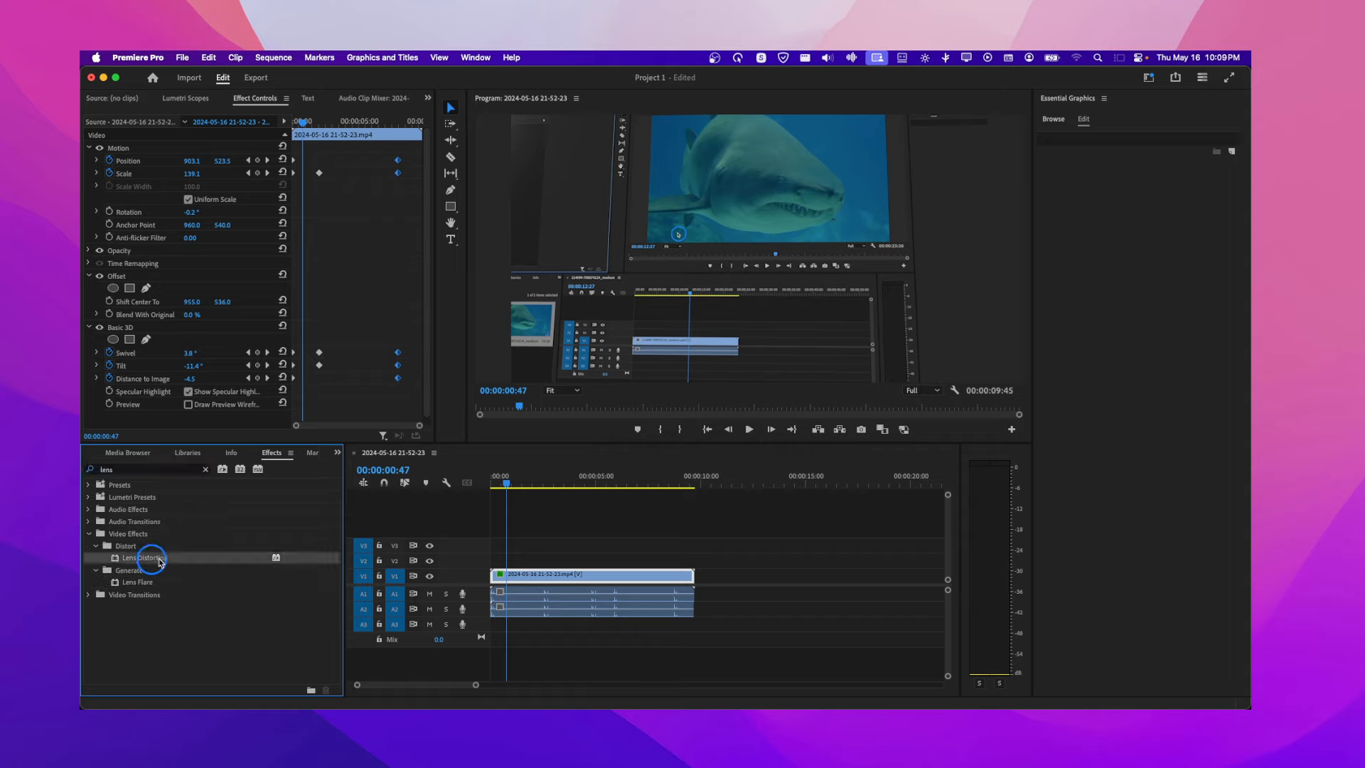
Step: Set Lens Distortion's Curvature to 5 and Vertical Decentering to 7, and scrub to about 00:00:02:07 to check the distortion
{"action": "scroll", "coordinate": [242, 387], "scroll_direction": "down", "scroll_amount": 5}
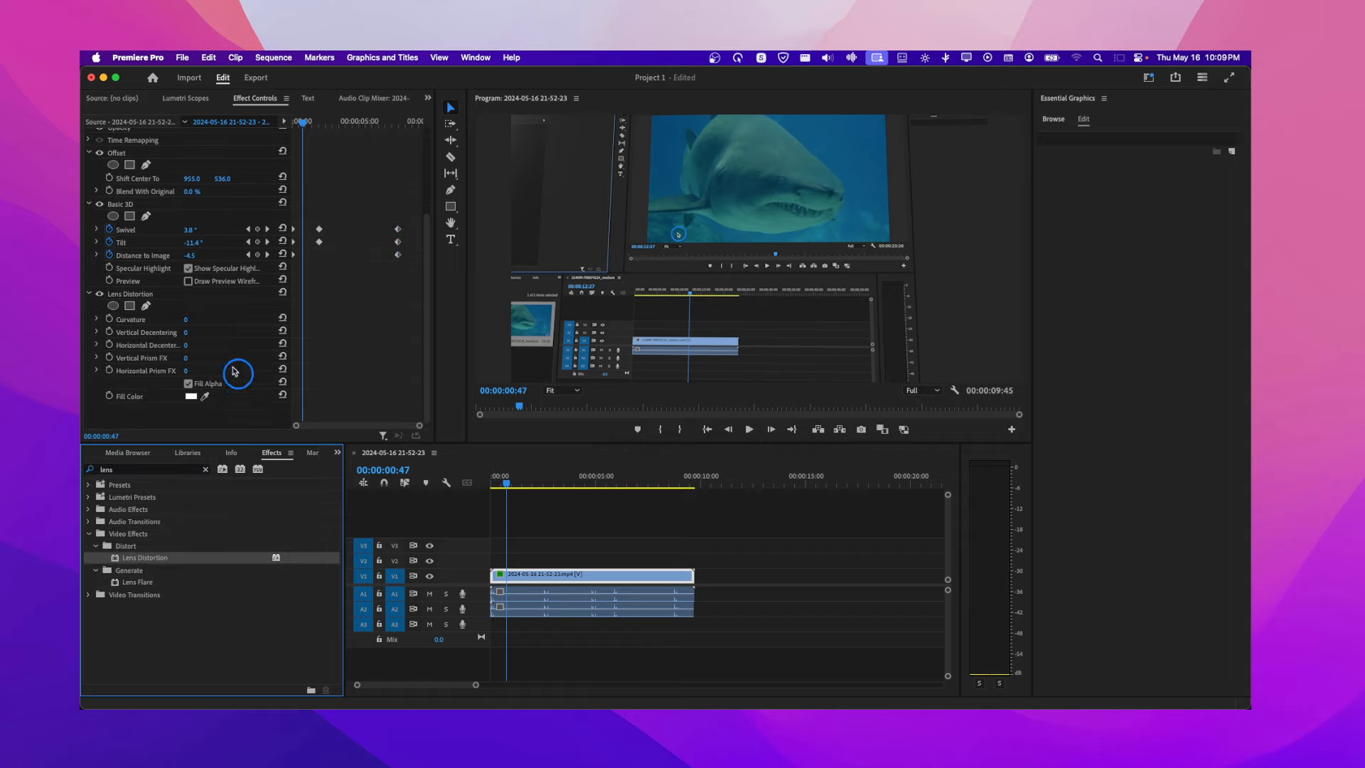
{"action": "left_click_drag", "start_coordinate": [183, 321], "coordinate": [185, 332]}
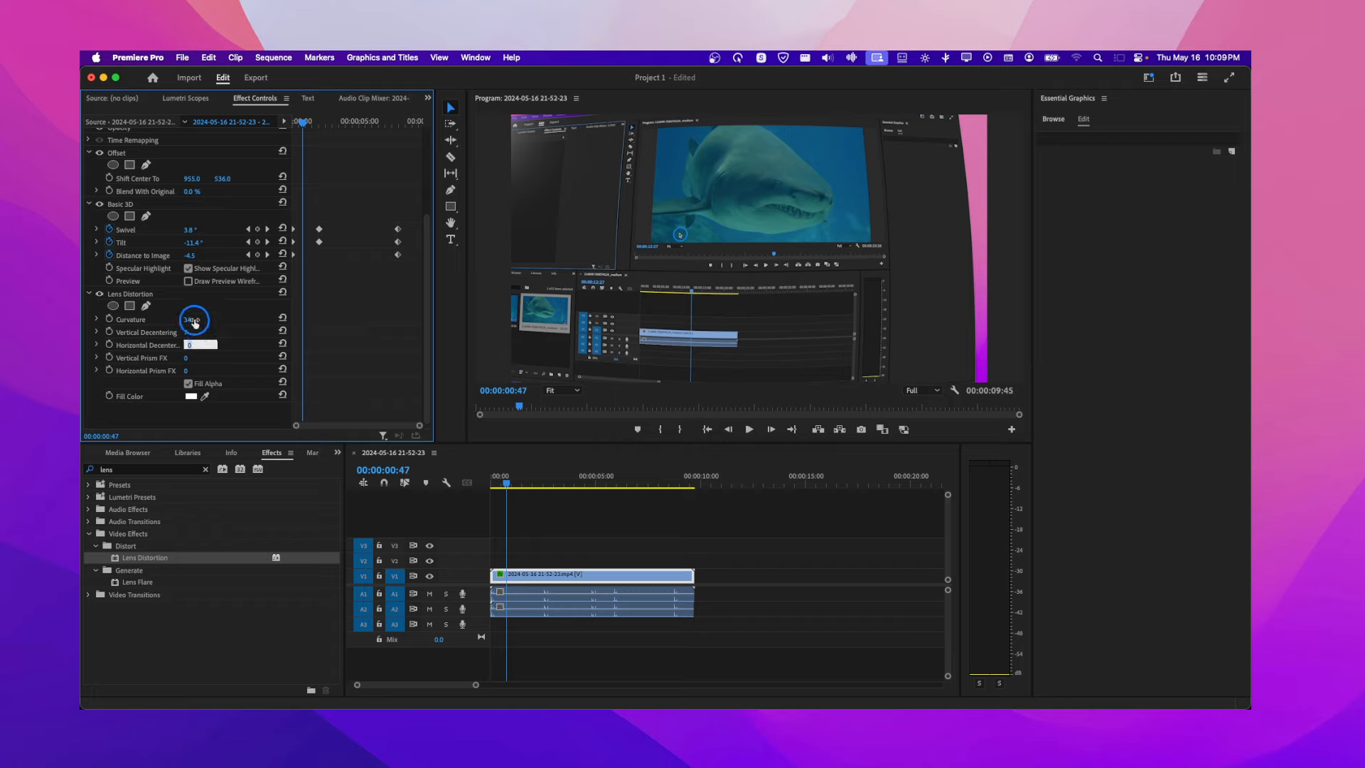
{"action": "left_click", "coordinate": [193, 319]}
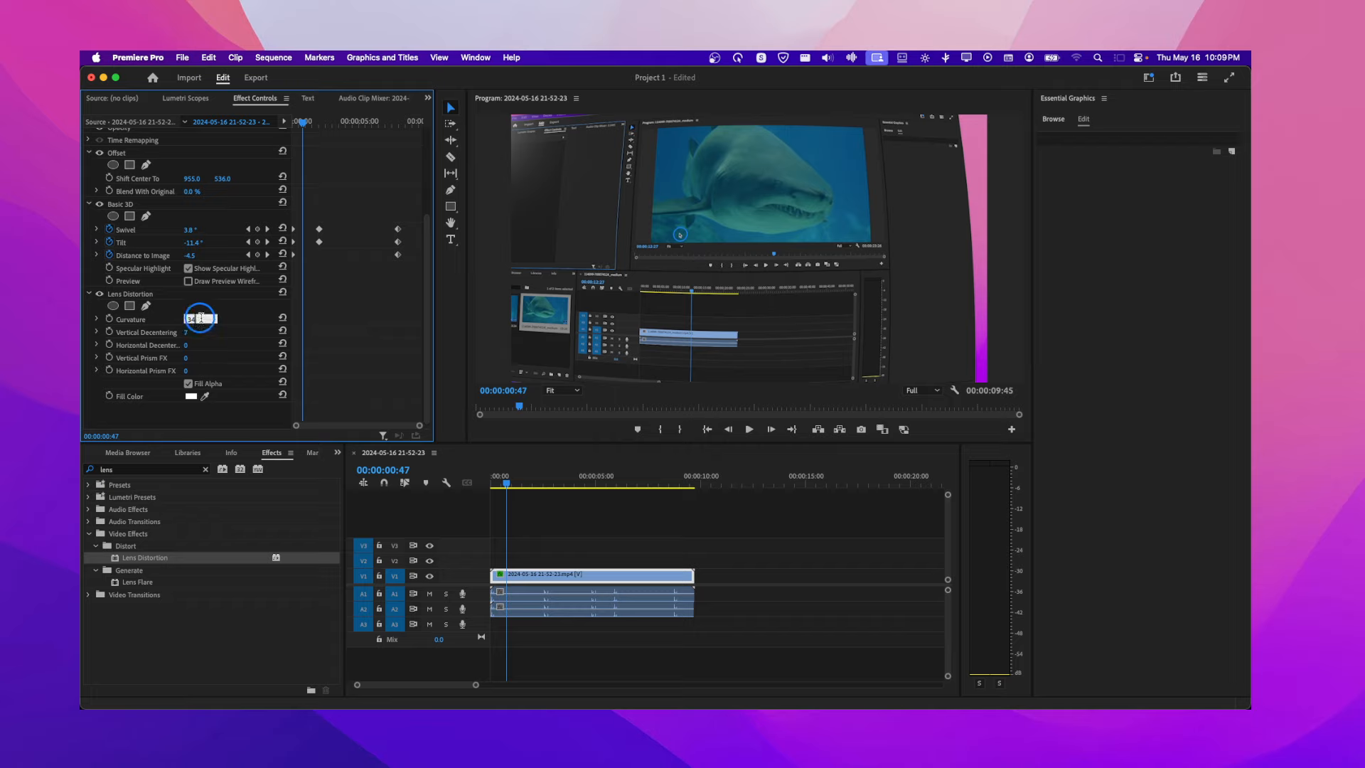
{"action": "type", "text": "12"}
{"action": "key", "text": "Return"}
{"action": "mouse_move", "coordinate": [185, 319]}
{"action": "left_mouse_down"}
{"action": "mouse_move", "coordinate": [165, 319]}
{"action": "mouse_move", "coordinate": [180, 320]}
{"action": "left_mouse_up"}
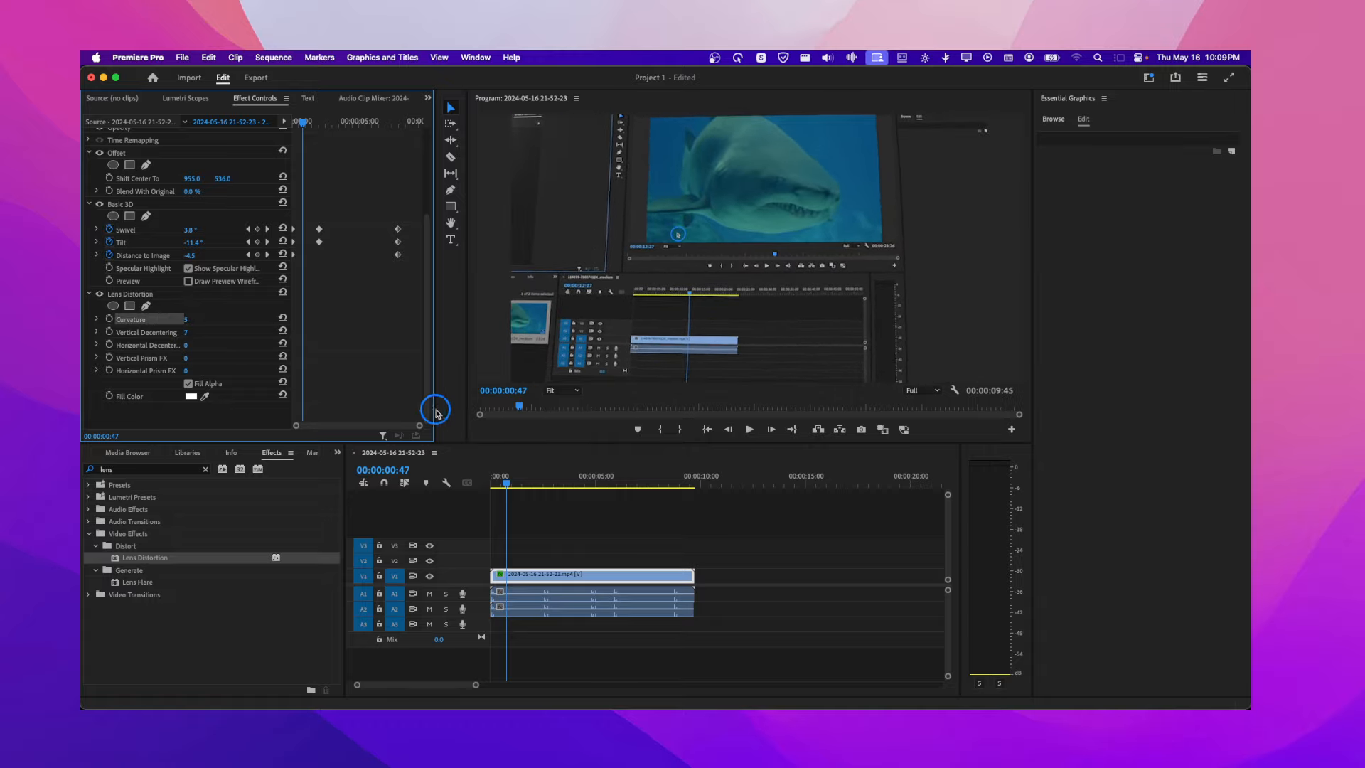
{"action": "left_click_drag", "start_coordinate": [507, 482], "coordinate": [536, 495]}
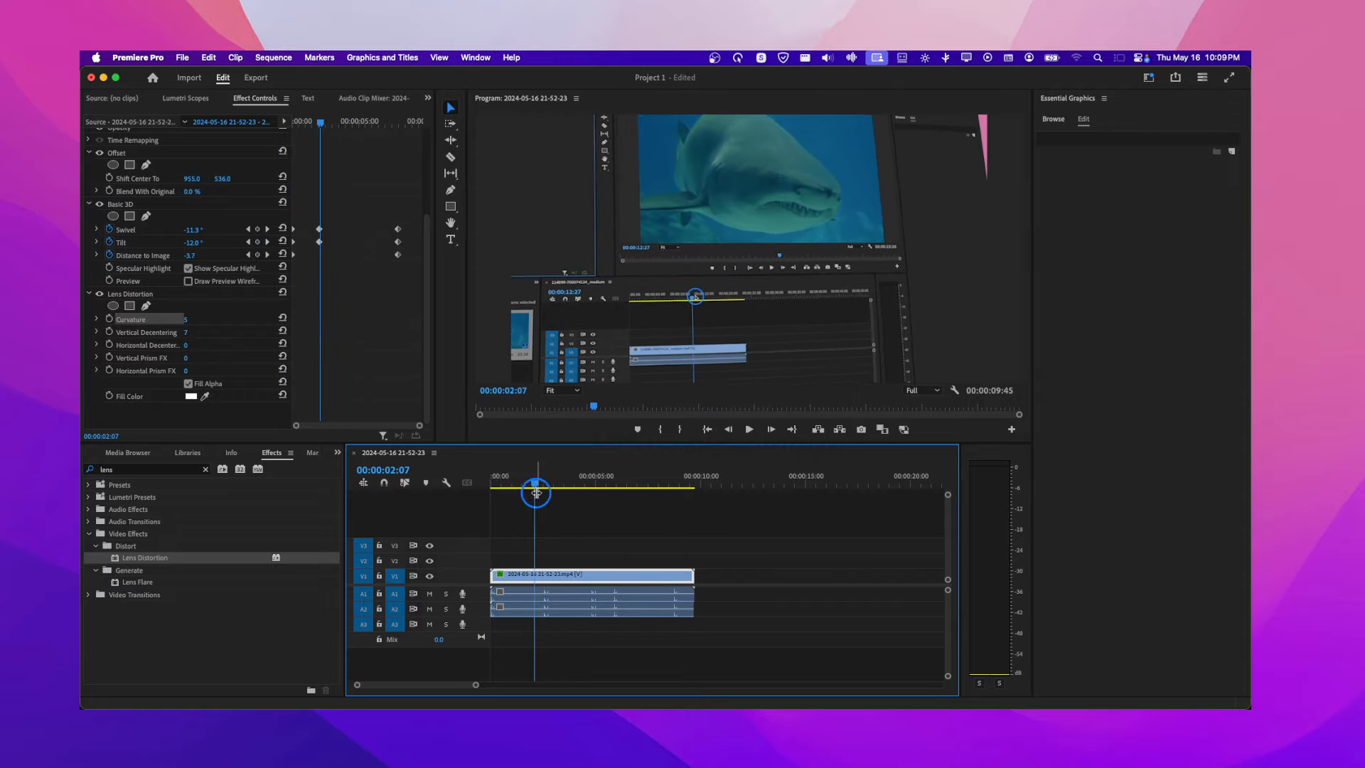